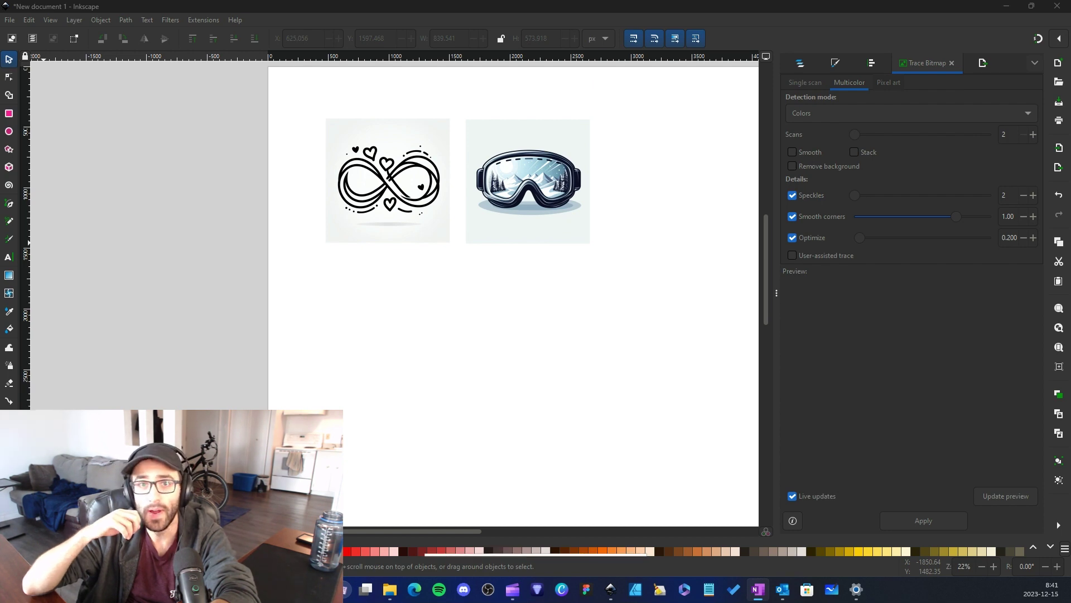
Step: Zoom and pan the canvas to inspect the infinity-hearts and ski-goggle images up close
scroll(495, 246, "up", 2)
scroll(492, 246, "up", 2, "ctrl")
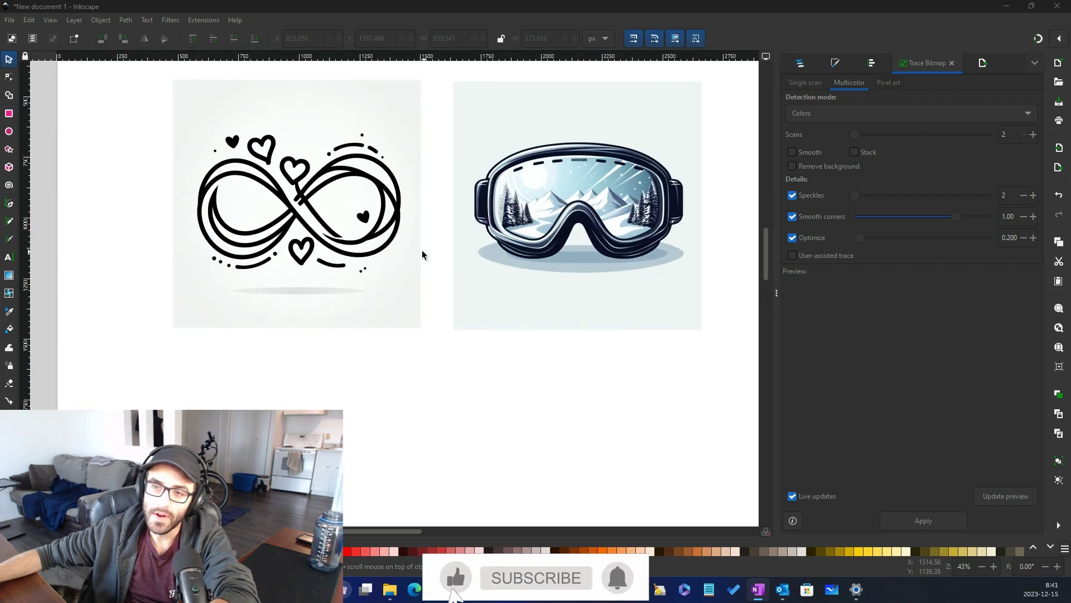
scroll(424, 251, "up", 2)
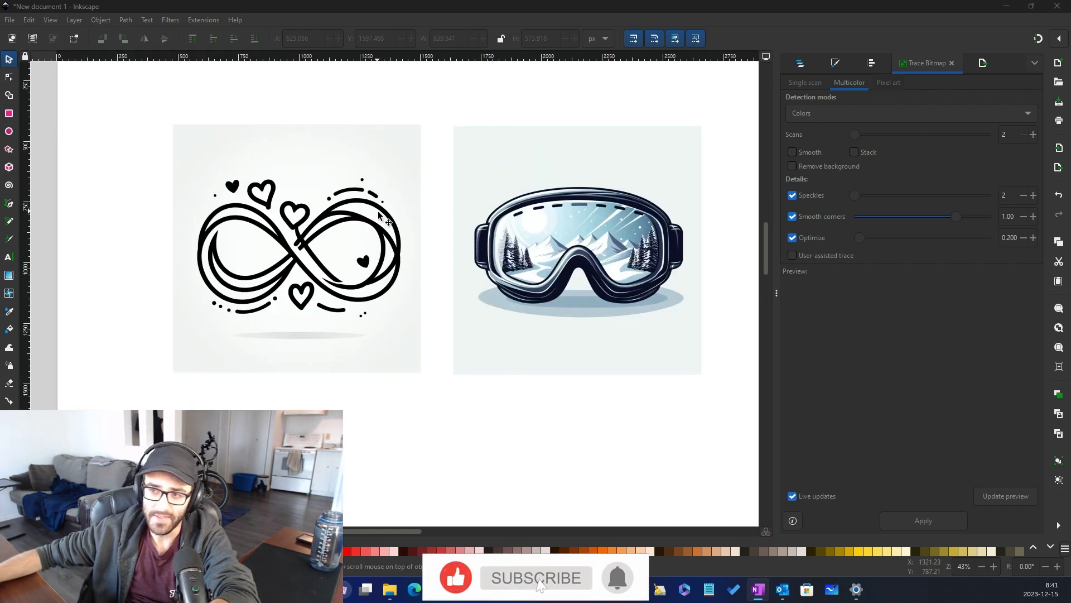
scroll(268, 220, "up", 1, "ctrl")
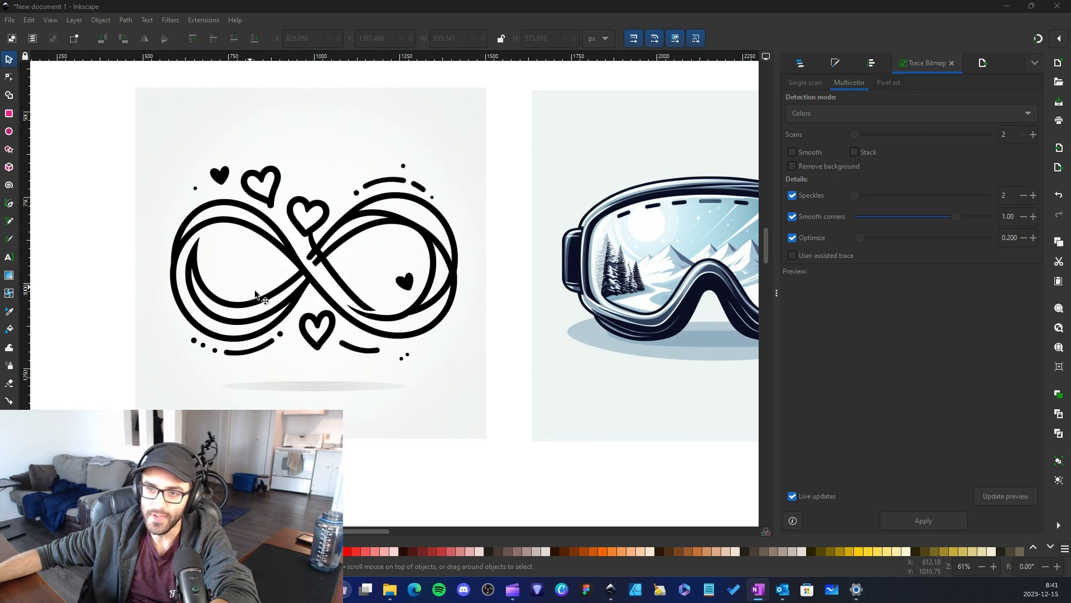
scroll(441, 274, "right", 7, "shift")
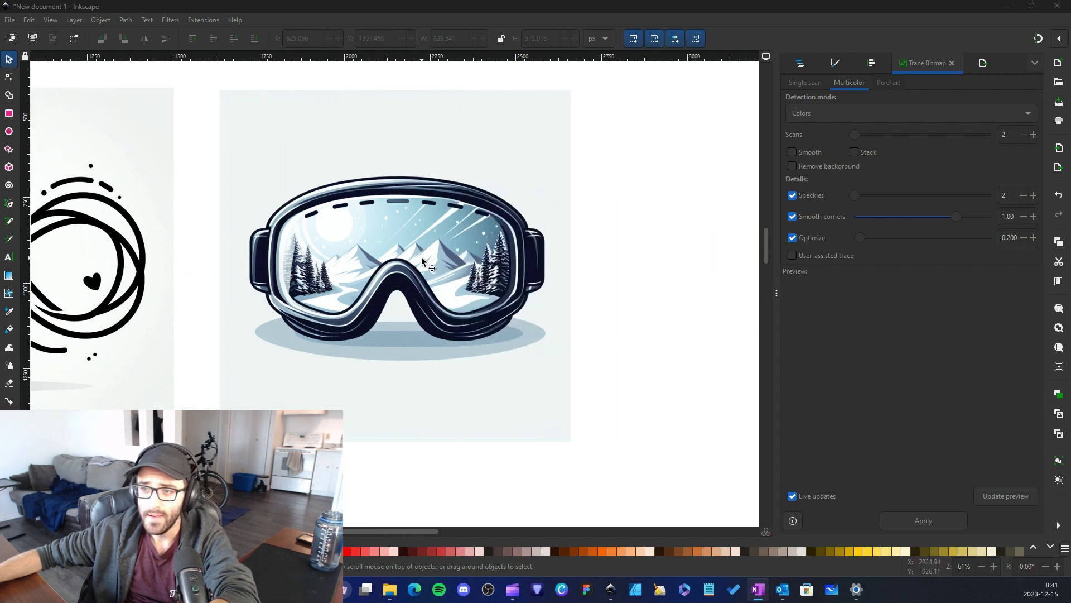
scroll(423, 254, "up", 1, "ctrl")
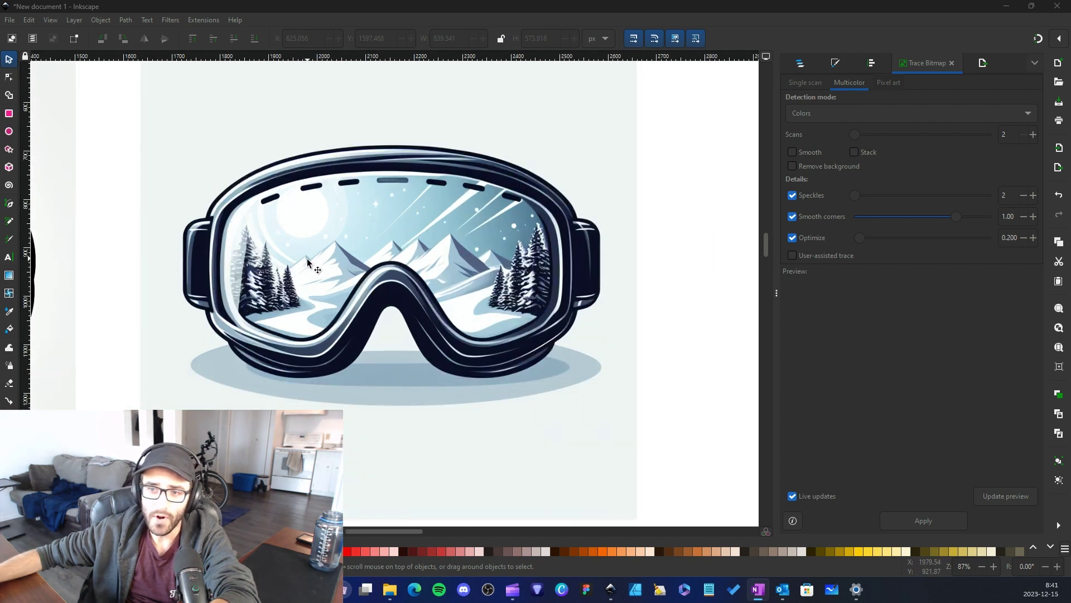
scroll(307, 259, "up", 1, "ctrl")
scroll(379, 239, "down", 1, "ctrl")
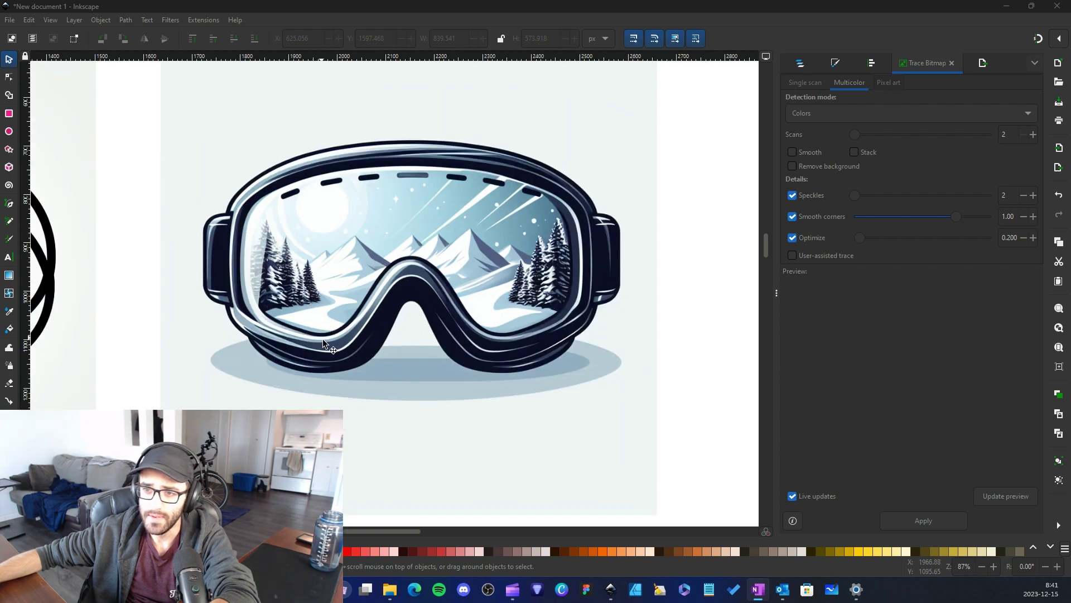
scroll(308, 288, "up", 2, "ctrl")
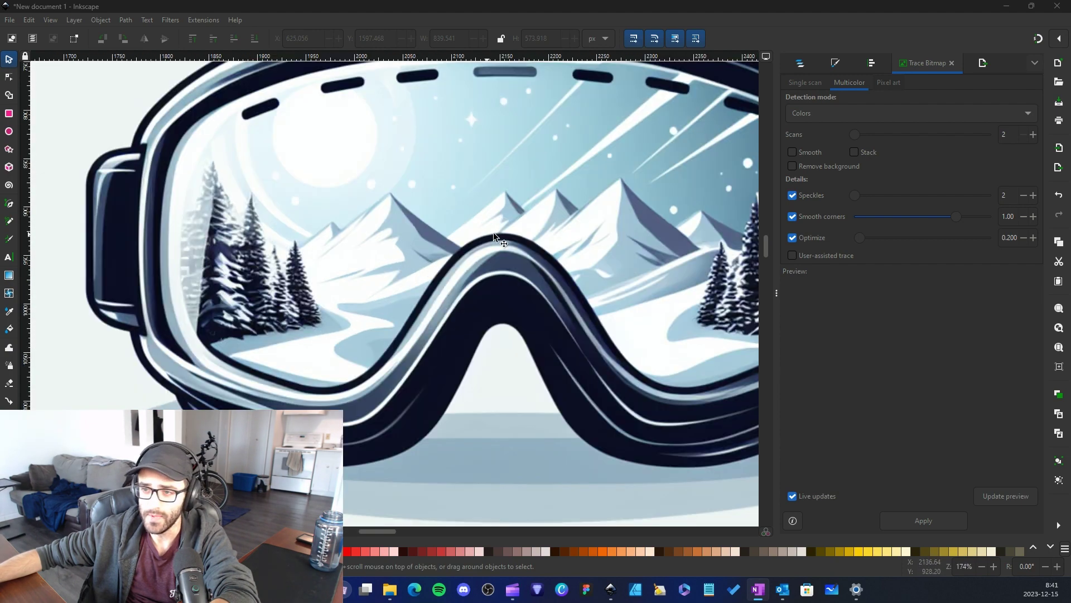
scroll(424, 265, "down", 3, "ctrl")
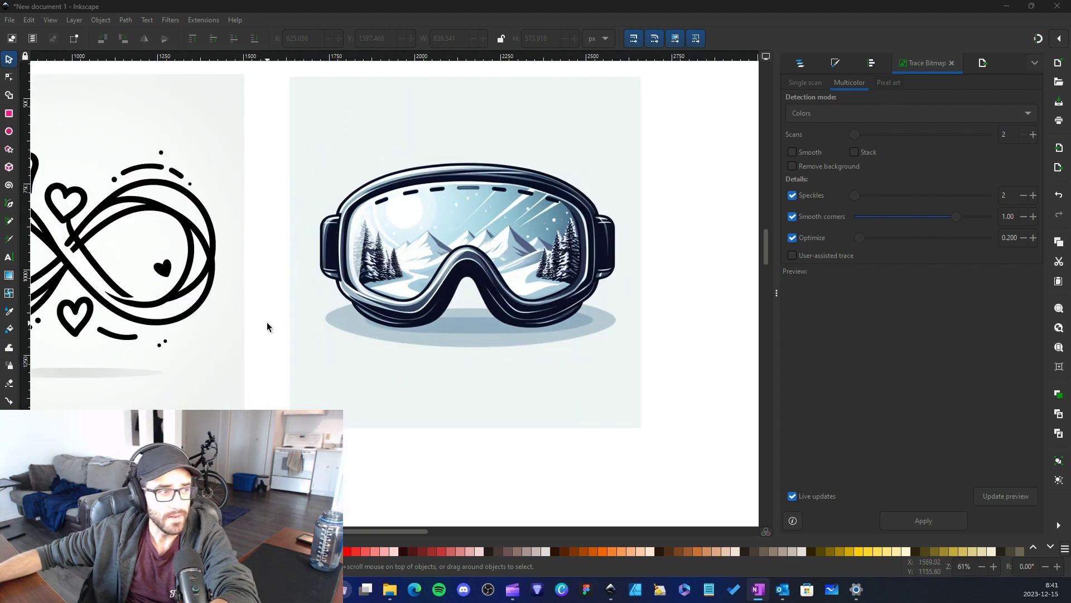
Step: Select the infinity-hearts image so Trace Bitmap previews it
scroll(267, 324, "left", 5)
scroll(266, 325, "left", 5)
scroll(358, 205, "up", 2)
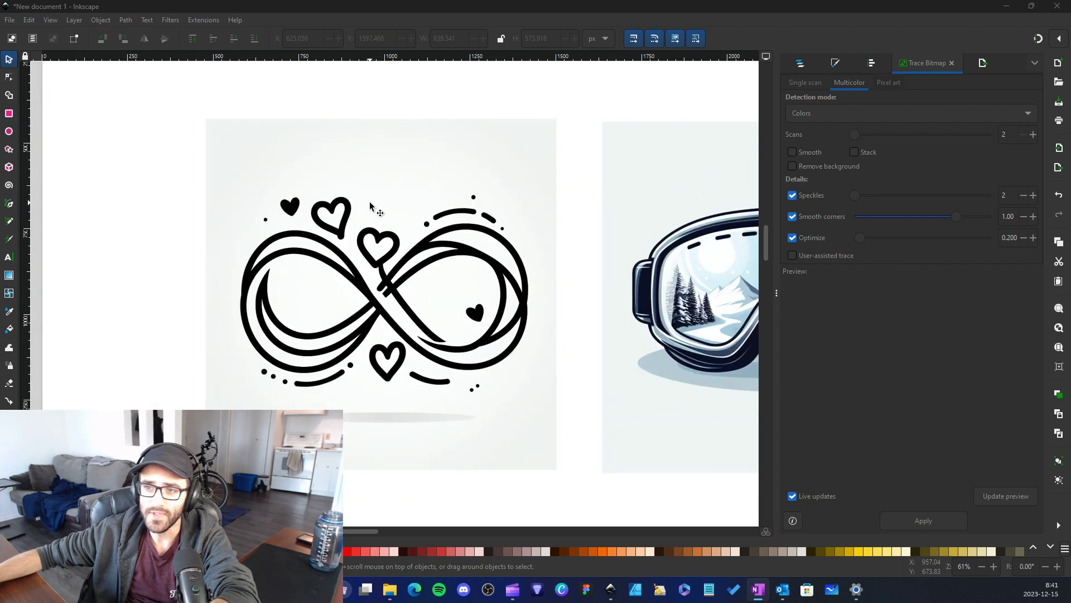
left_click(358, 205)
scroll(383, 223, "down", 2, "ctrl")
scroll(346, 134, "up", 2, "ctrl")
right_click(346, 134)
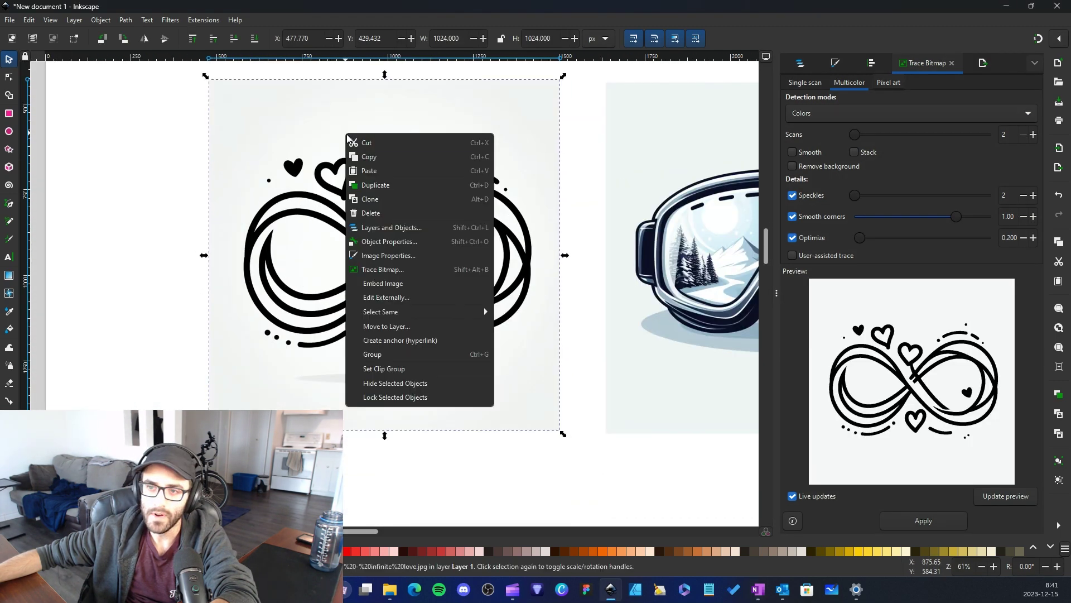
left_click(379, 270)
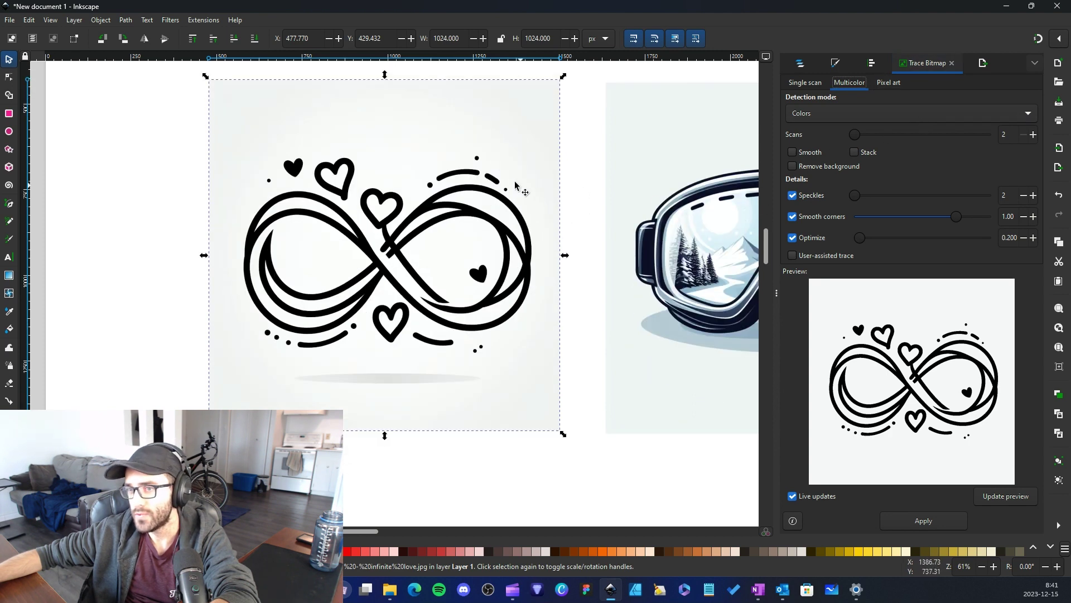
left_click(809, 85)
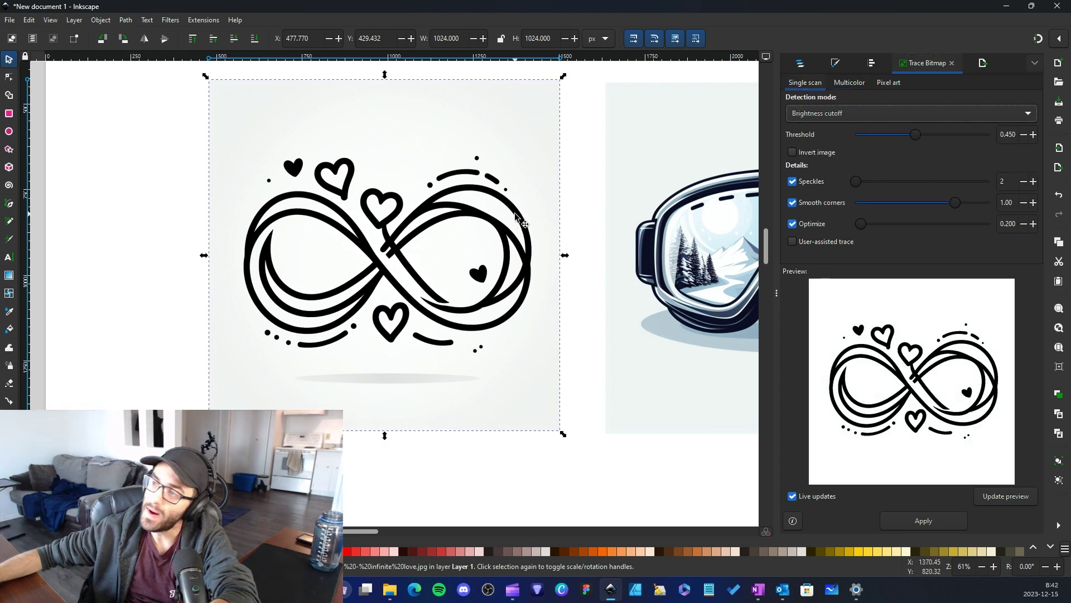
left_click(858, 86)
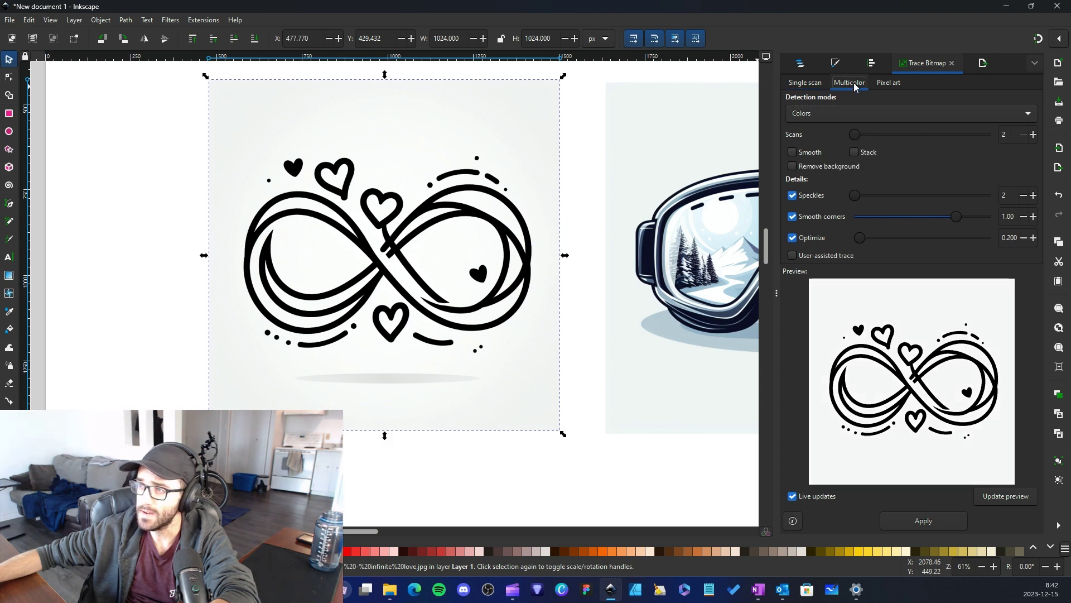
left_click(824, 113)
left_click(808, 115)
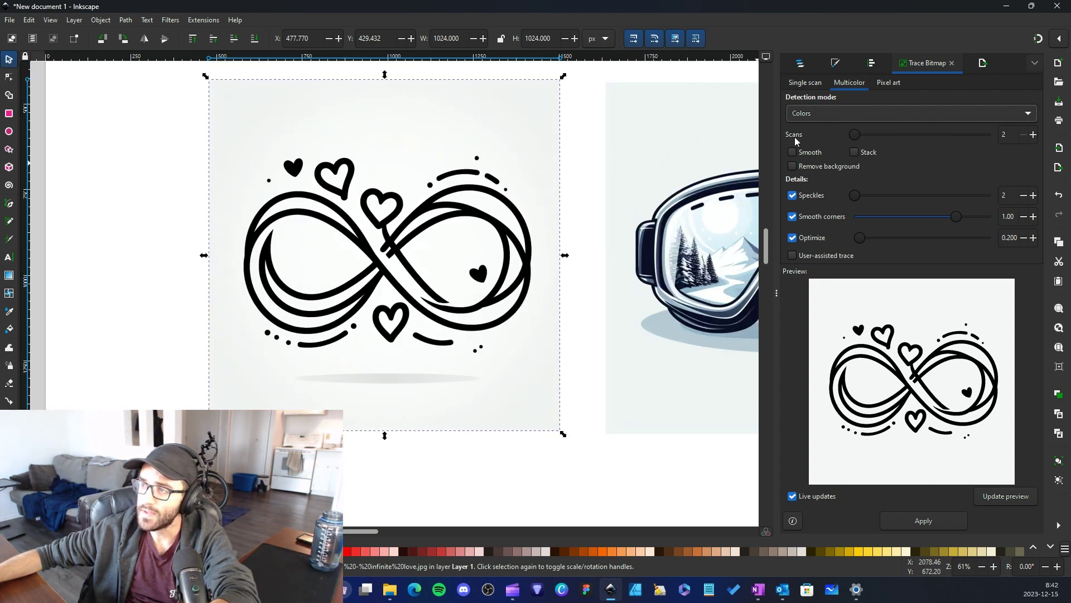
mouse_move(854, 135)
left_mouse_down()
mouse_move(896, 132)
mouse_move(848, 146)
left_mouse_up()
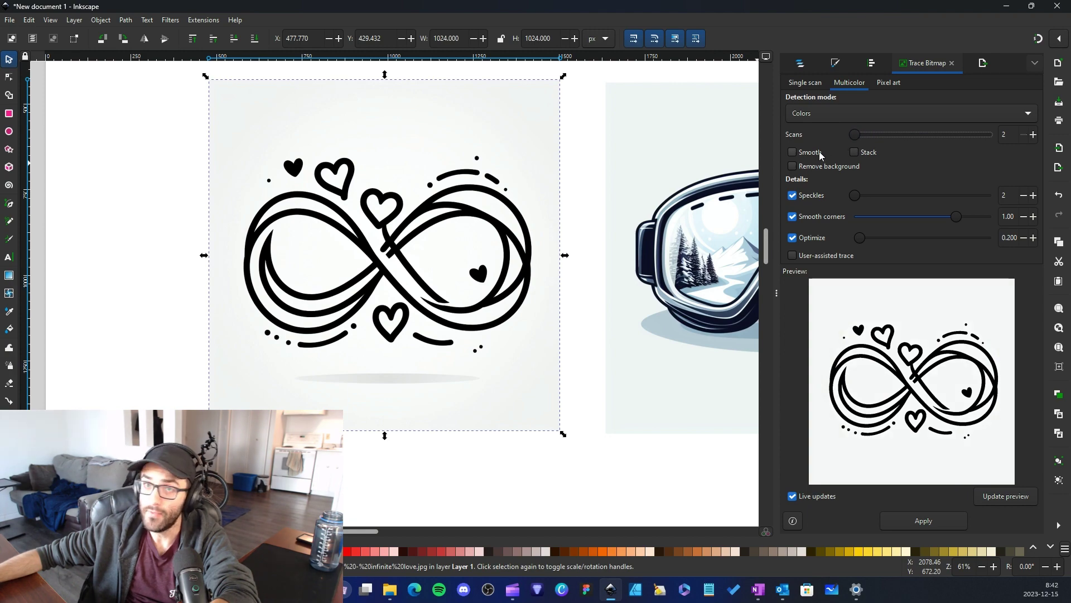
scroll(430, 280, "up", 2)
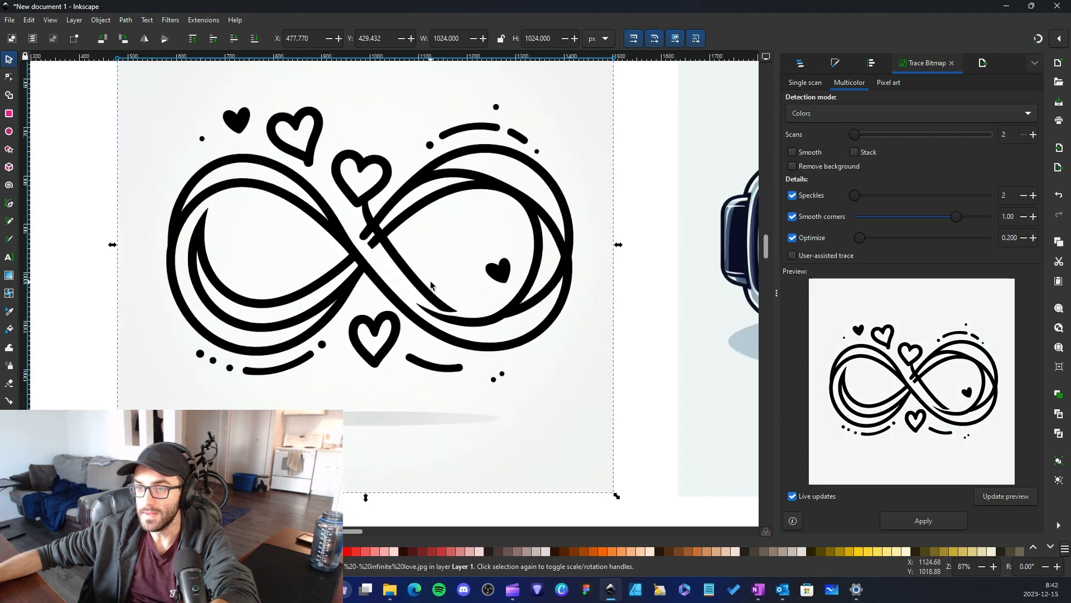
scroll(293, 373, "down", 5)
scroll(294, 373, "up", 4)
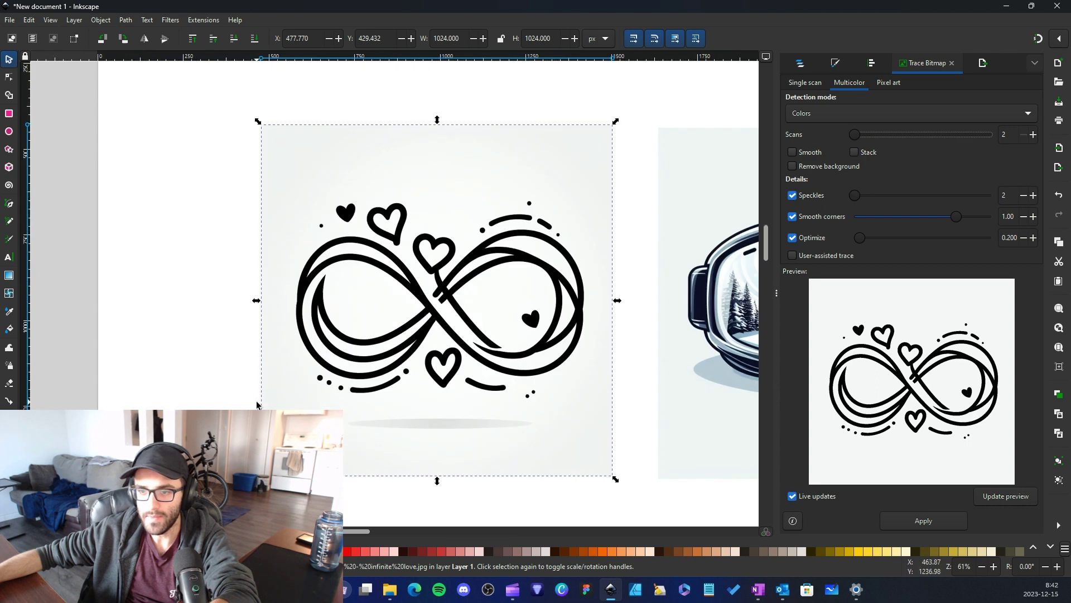
scroll(531, 375, "down", 3)
scroll(543, 359, "up", 2)
scroll(608, 324, "up", 3)
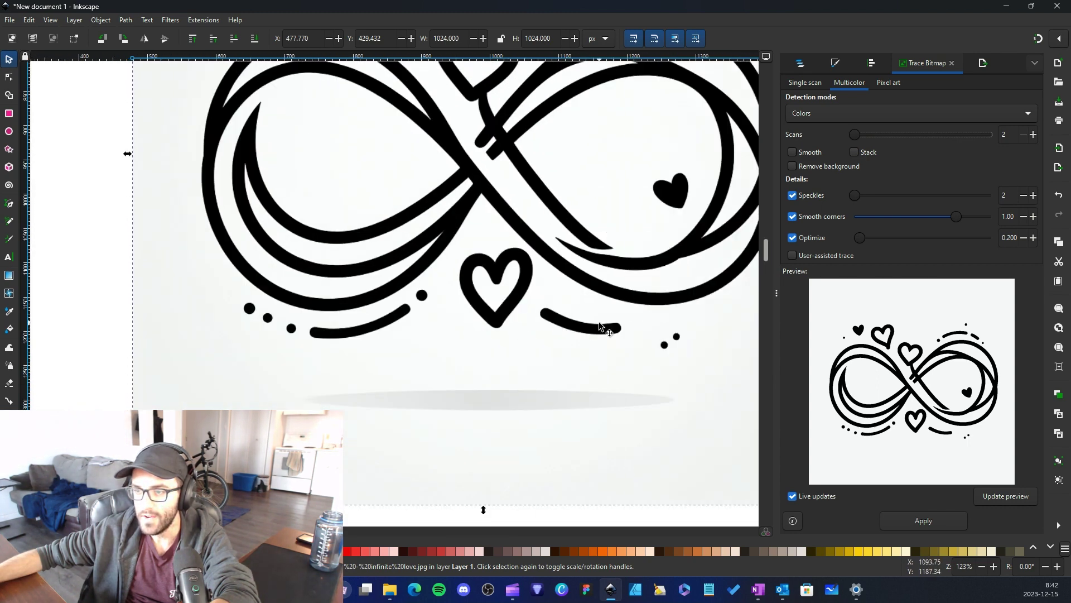
scroll(443, 419, "right", 3)
scroll(487, 219, "up", 4)
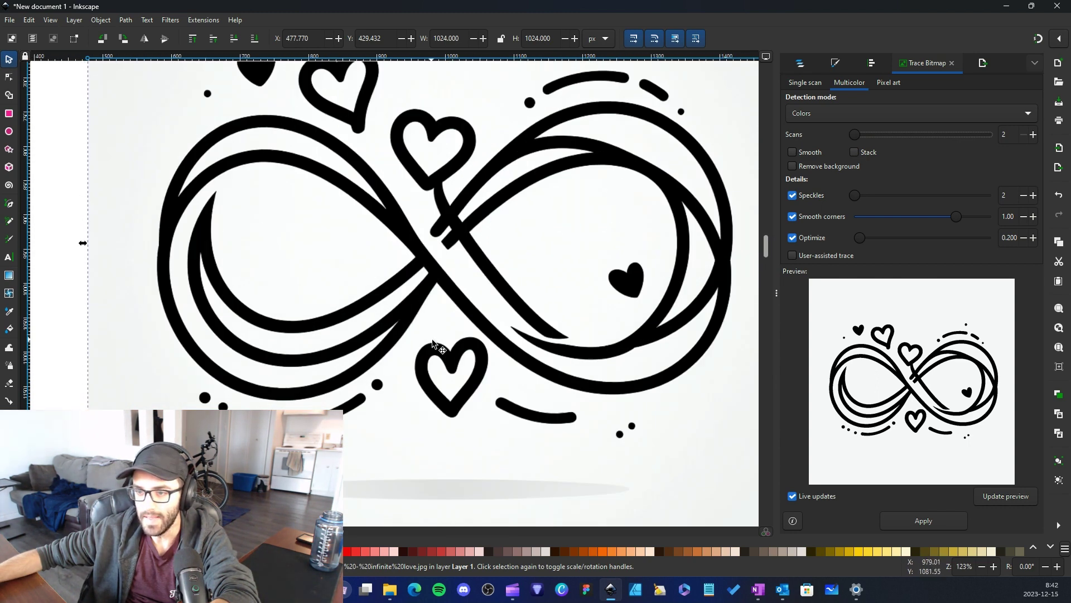
scroll(530, 219, "down", 3)
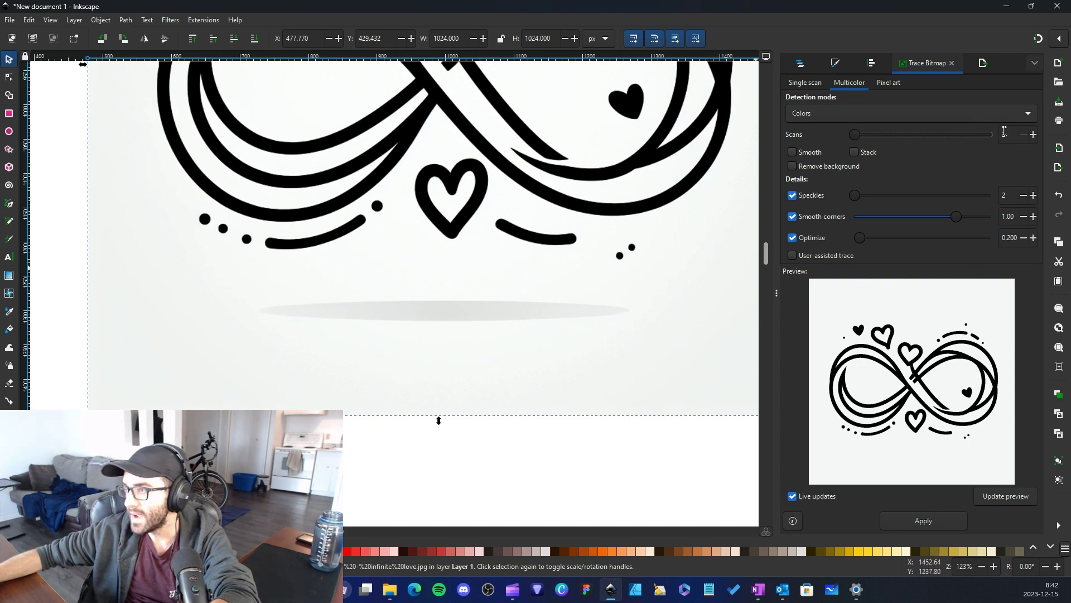
type("2")
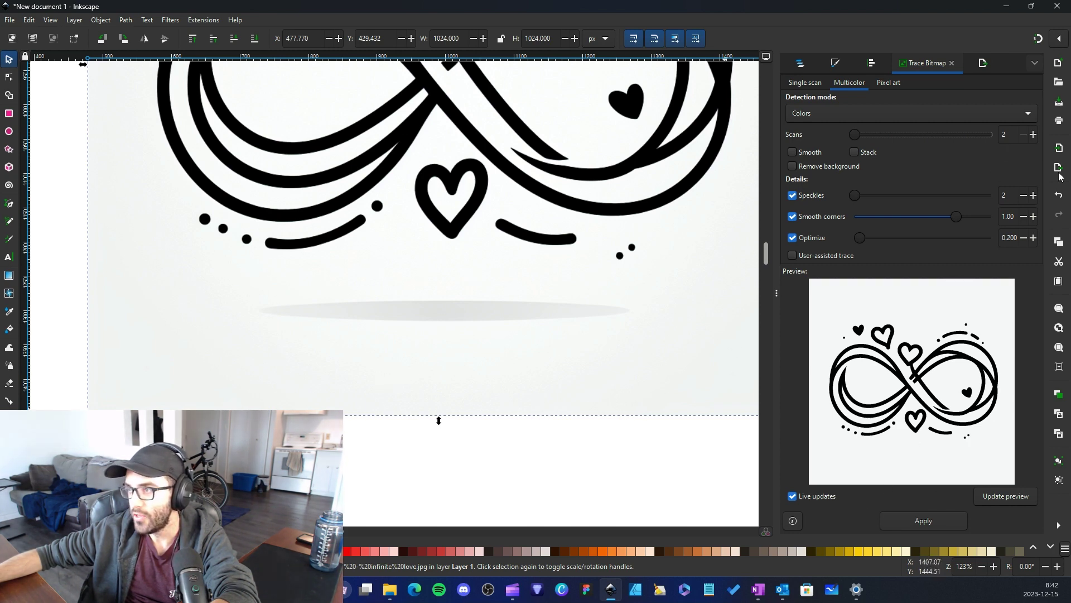
key("Up")
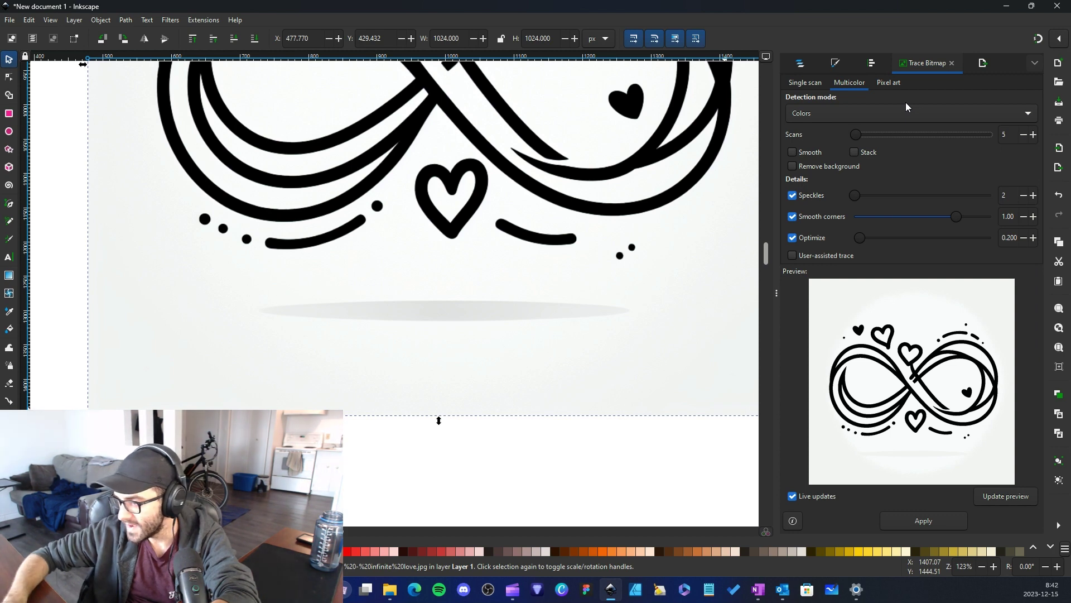
type("19")
key("Return")
key("ctrl+a")
type("79")
key("Return")
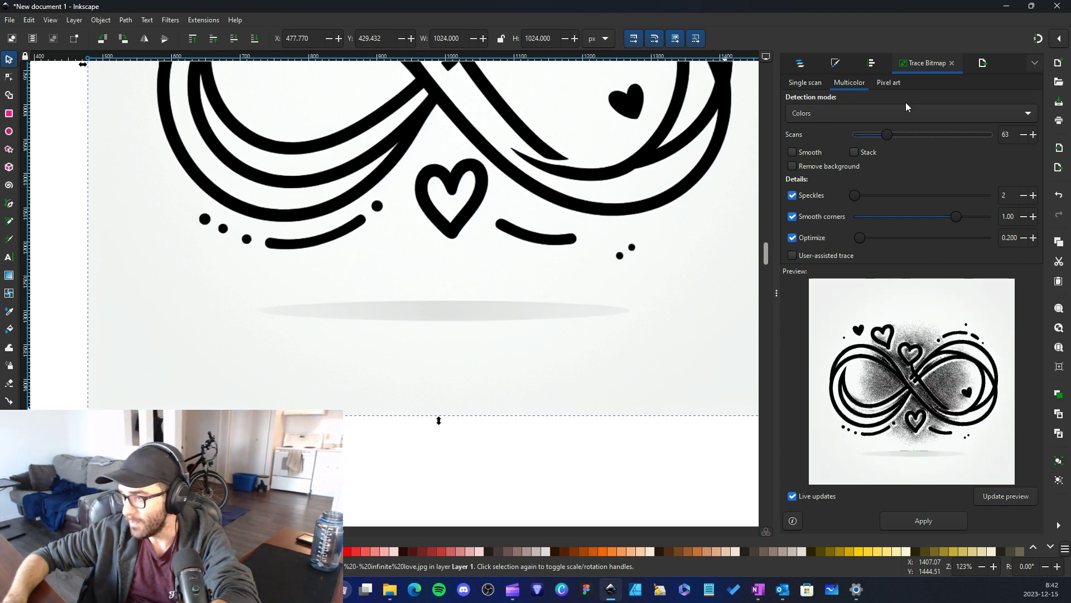
key("ctrl+a")
type("63")
key("Return")
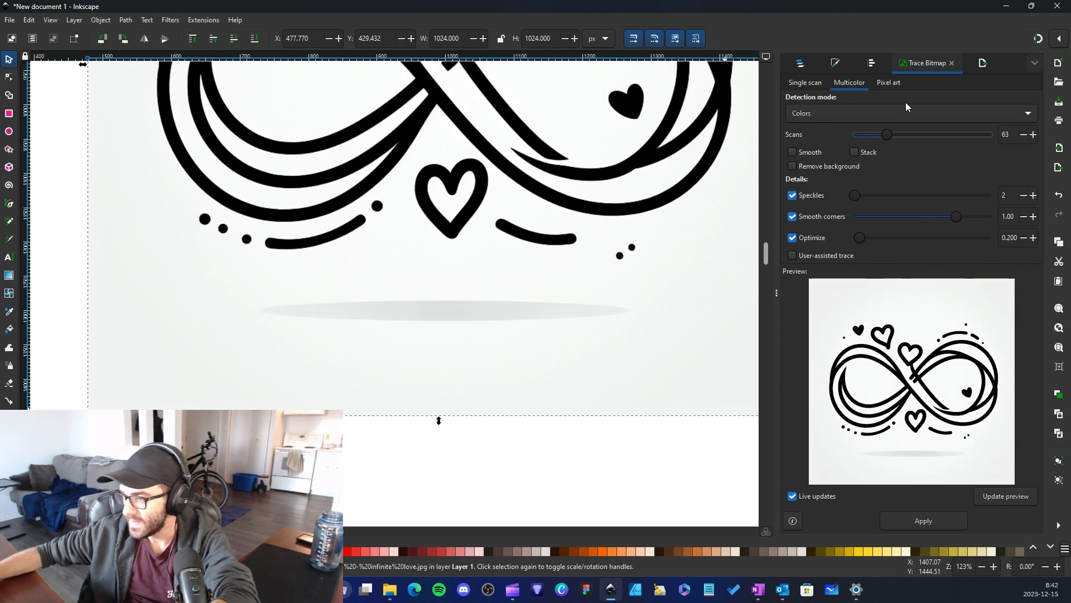
key("ctrl+a")
type("2")
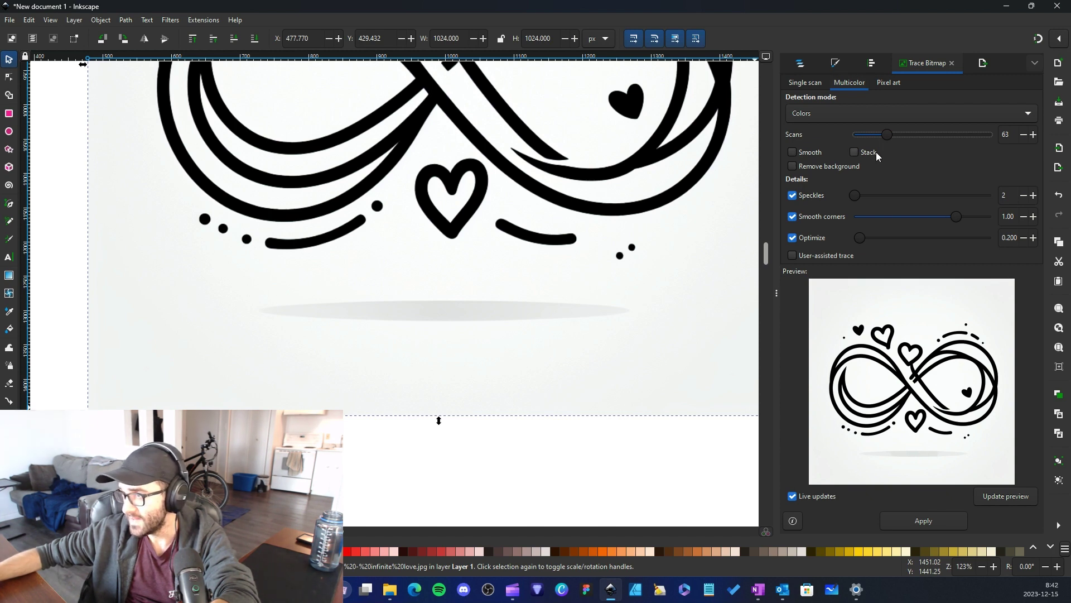
key("Return")
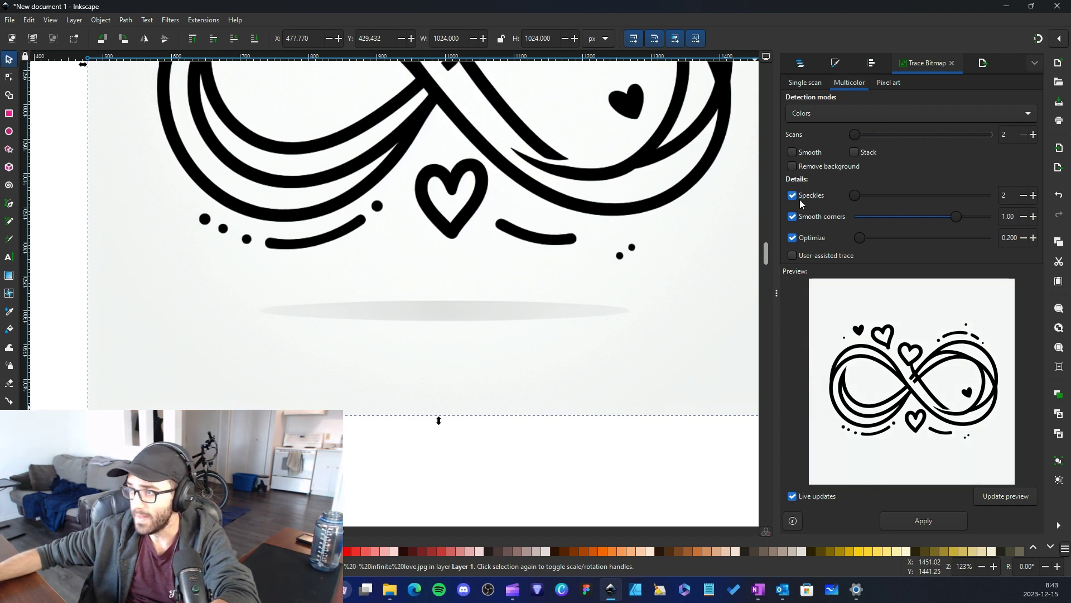
Step: Trace the infinity-hearts image in Multicolor mode with Remove background enabled
scroll(553, 285, "down", 1)
scroll(556, 288, "up", 1)
scroll(555, 288, "down", 1)
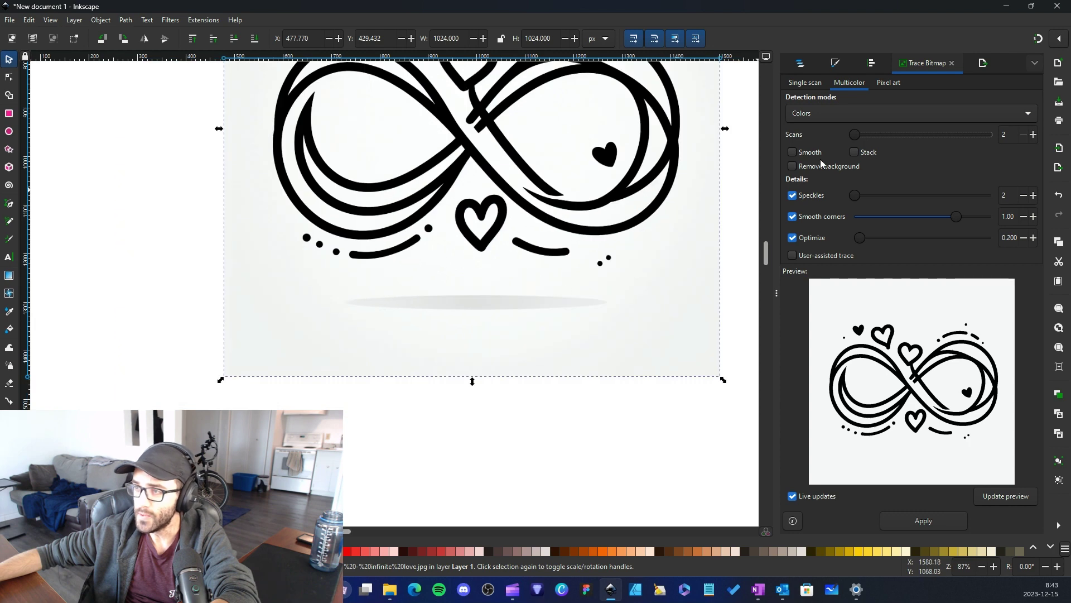
left_click(793, 166)
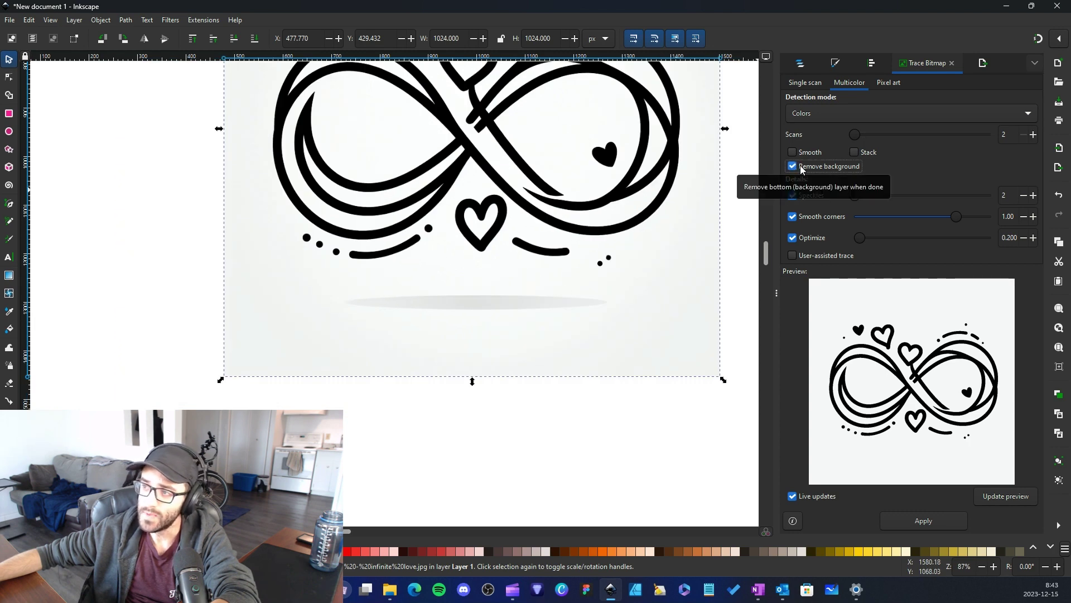
scroll(664, 263, "up", 5)
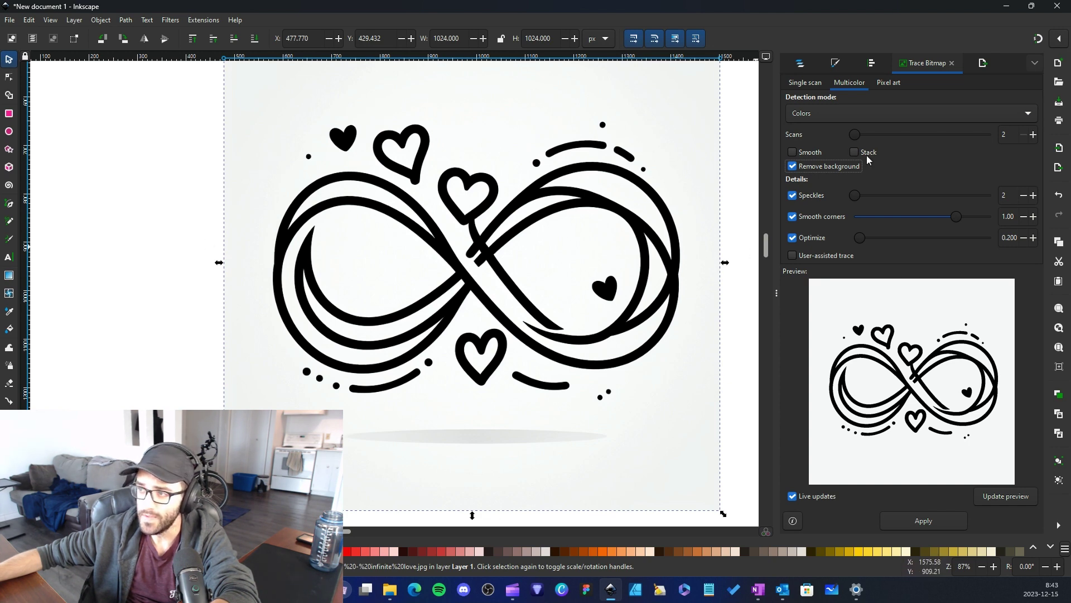
scroll(593, 246, "down", 3)
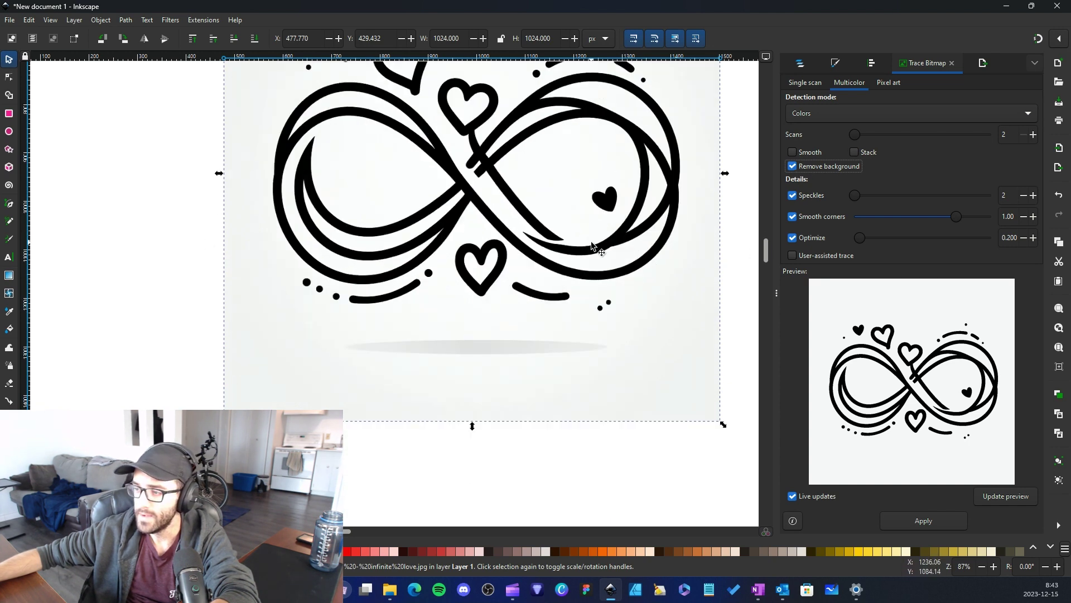
left_click(860, 136)
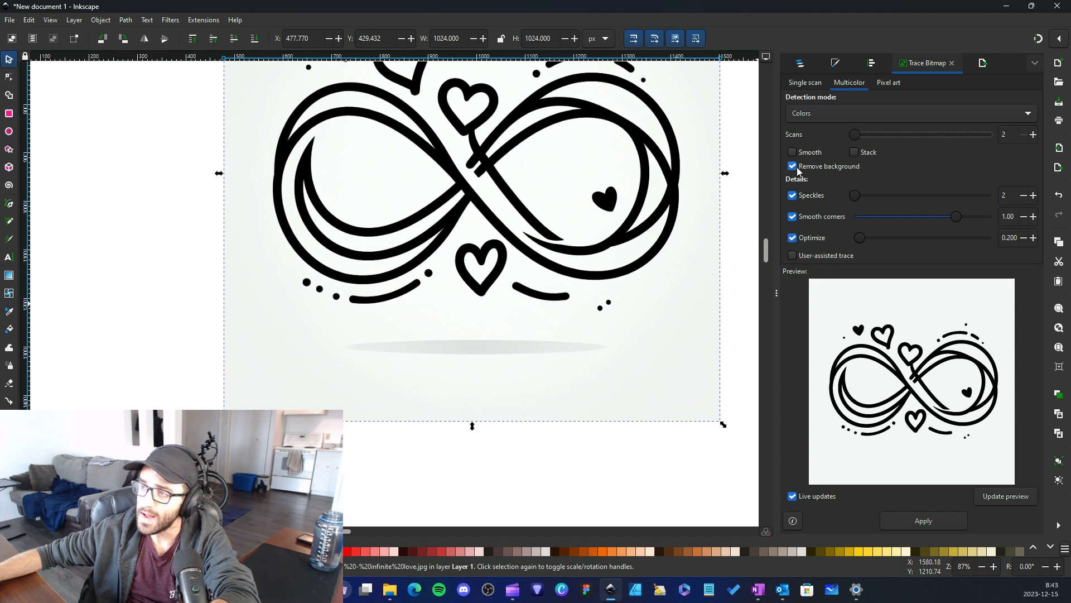
left_click(793, 167)
scroll(574, 334, "down", 1)
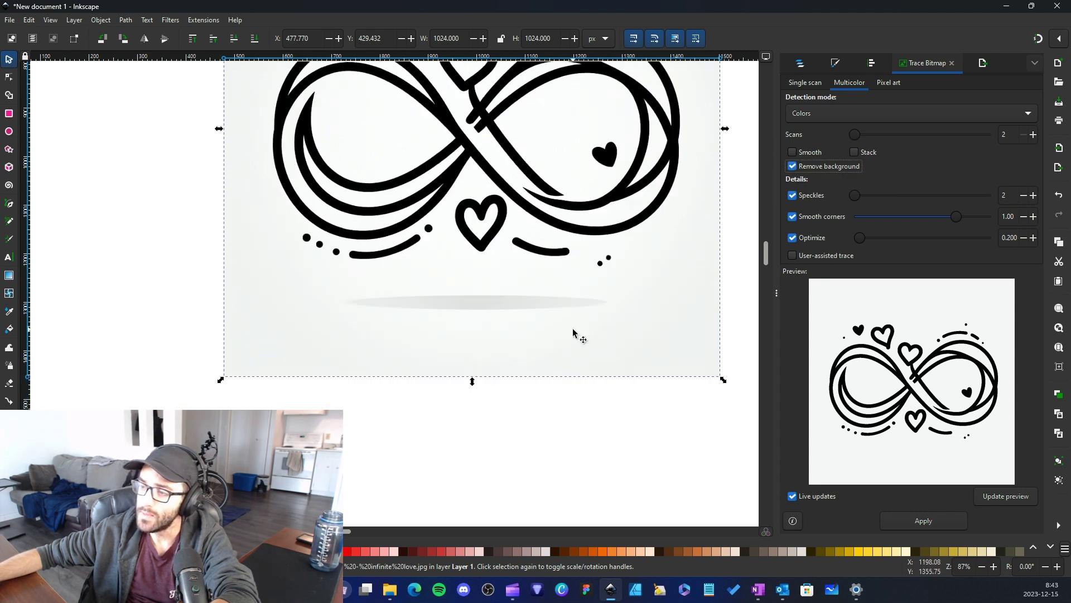
scroll(586, 326, "down", 3, "ctrl")
left_click(959, 522)
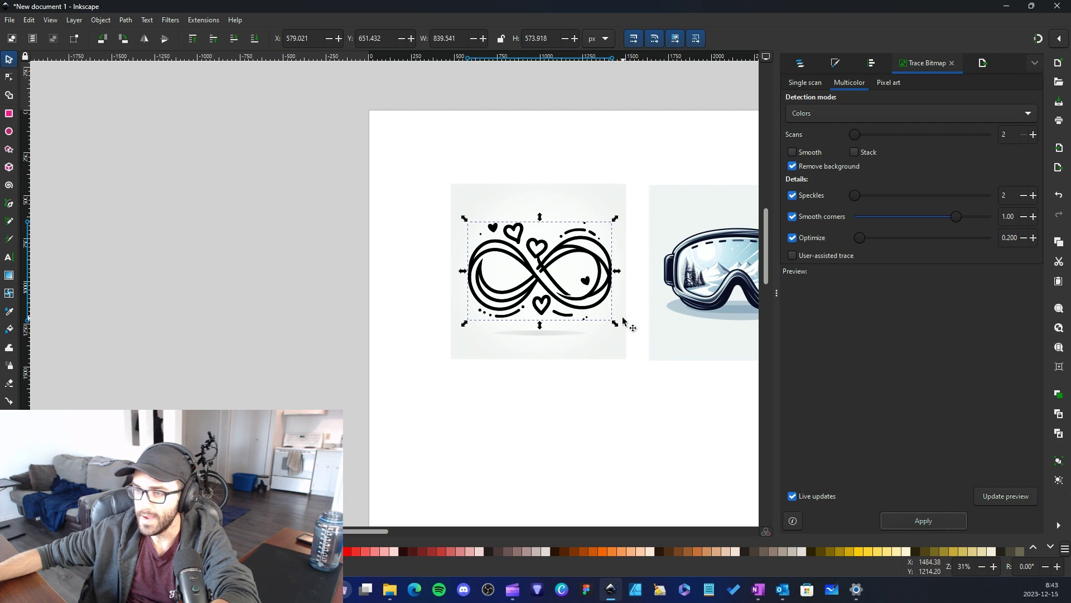
Step: Drag the traced infinity path down, clear of the original bitmap
left_click_drag(607, 271, 607, 453)
scroll(606, 424, "up", 2, "ctrl")
scroll(499, 397, "down", 5)
scroll(499, 397, "up", 3, "ctrl")
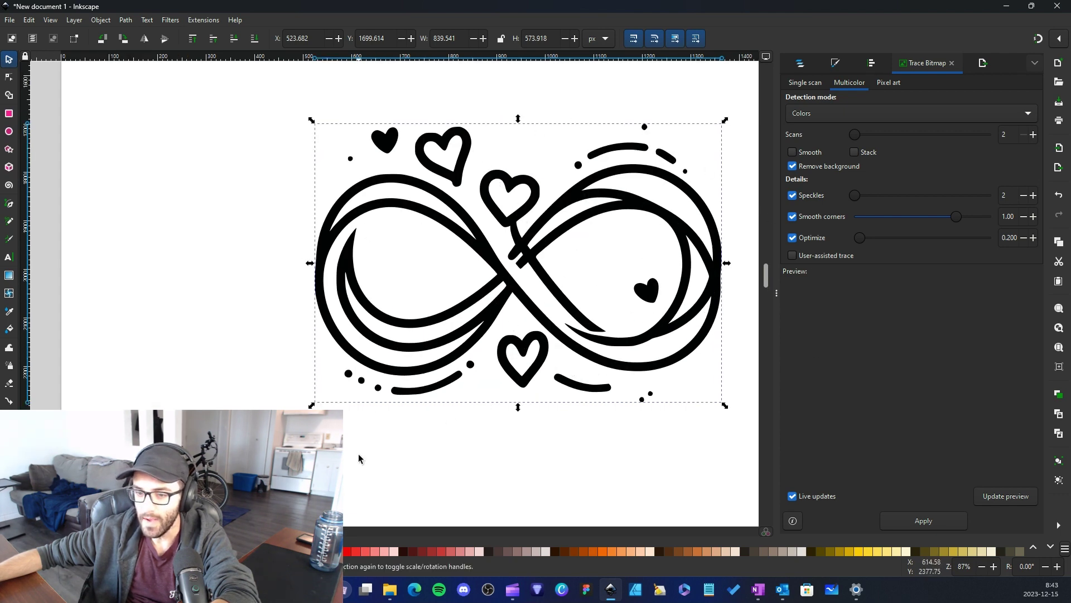
Step: Try maroon, orange and yellow fills on the traced path, then undo back to black
left_click(413, 551)
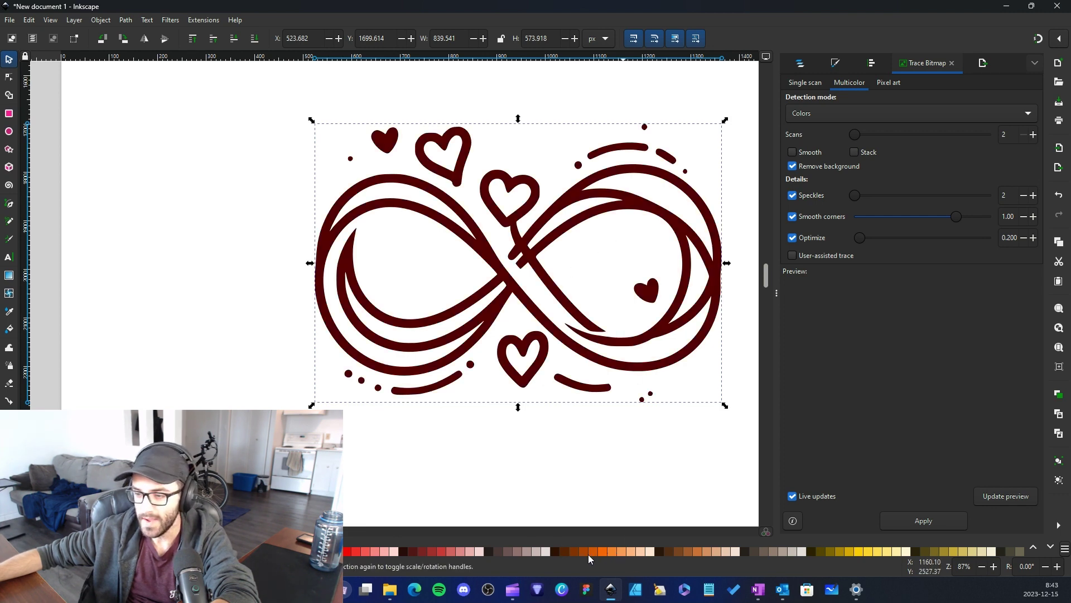
left_click(602, 551)
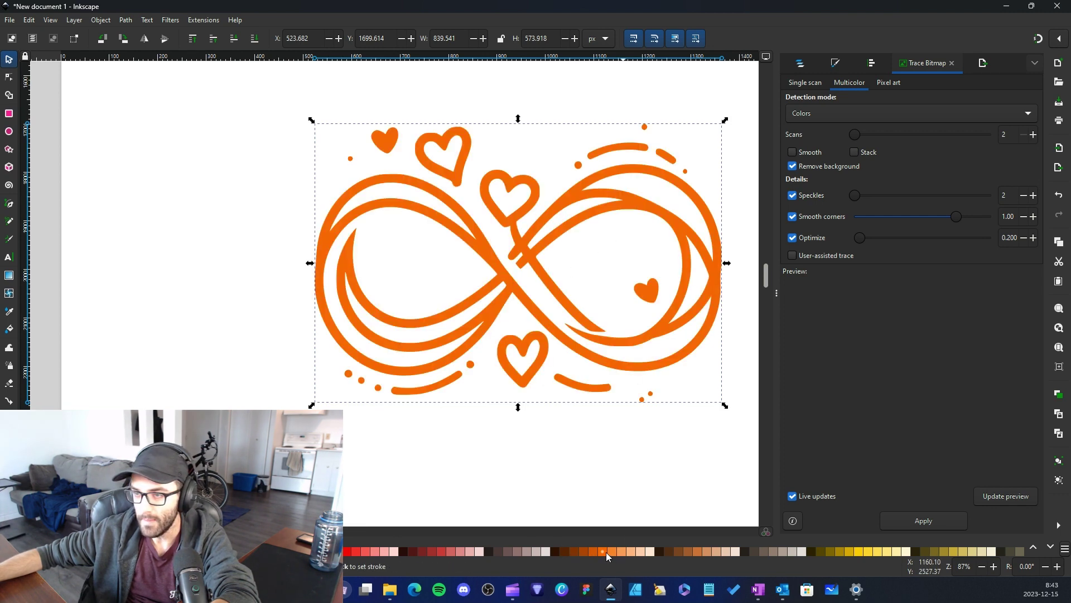
left_click(868, 552)
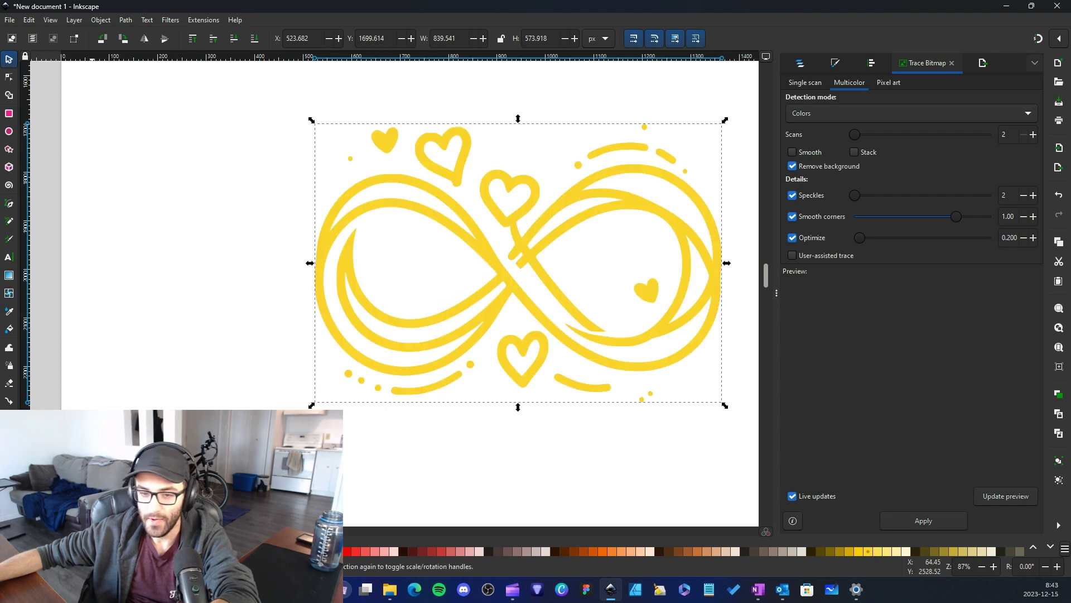
key("ctrl+z")
Step: Open Document Properties from the canvas context menu
scroll(660, 263, "down", 1, "ctrl")
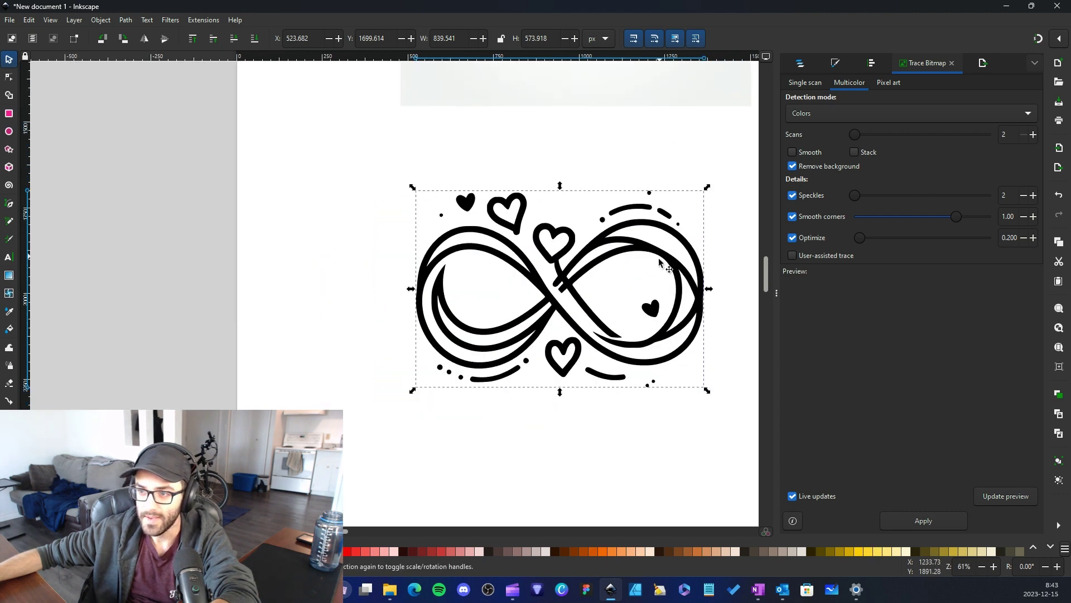
scroll(649, 277, "down", 2)
right_click(601, 430)
left_click(625, 448)
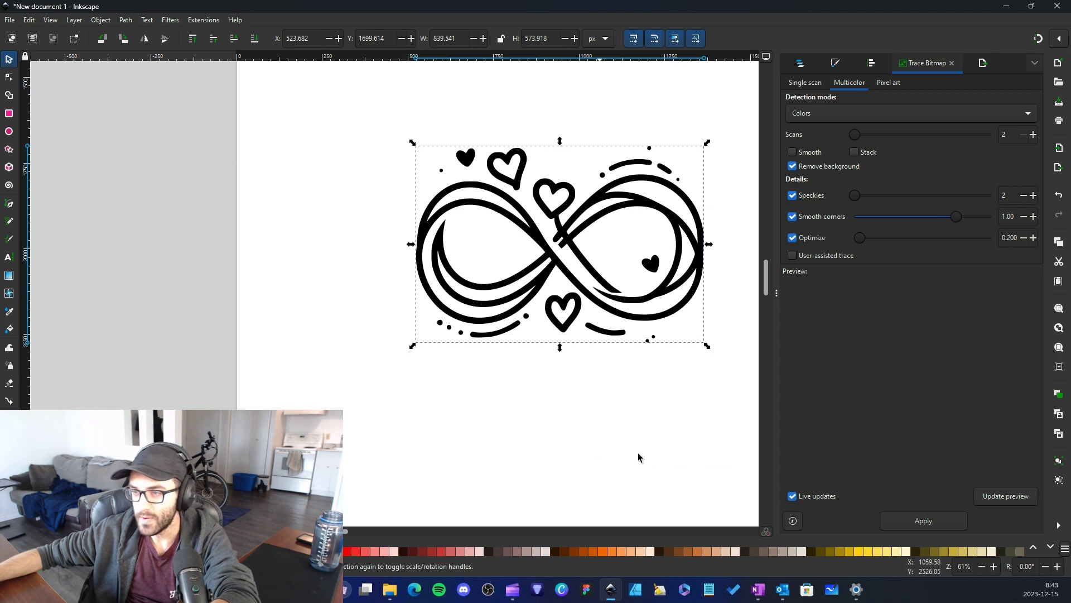
Step: Turn the page background black to check the traced path against it
left_click(900, 296)
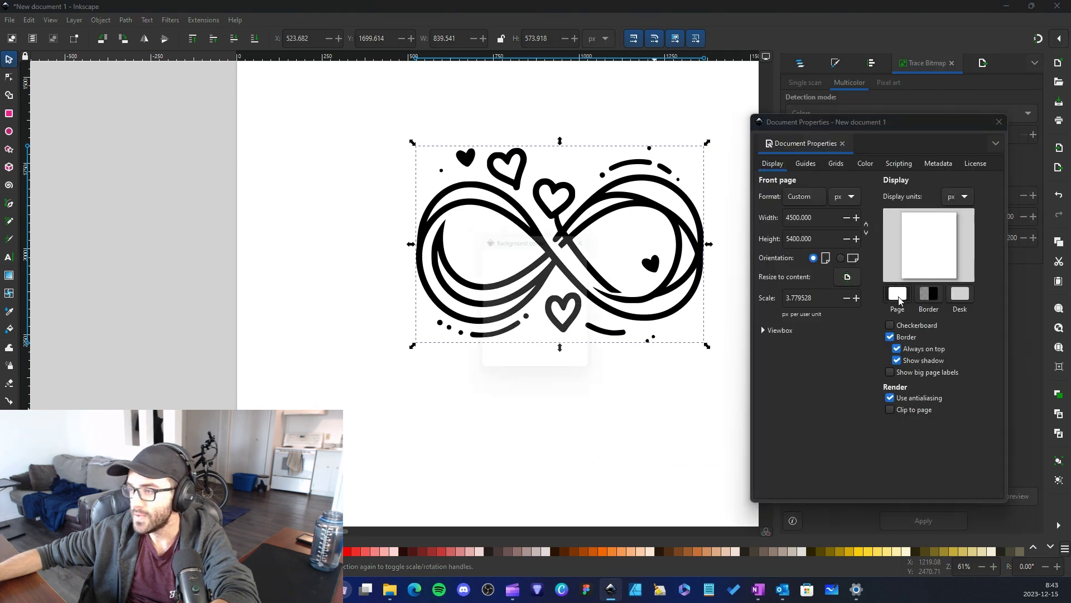
left_click_drag(503, 341, 481, 337)
left_click_drag(546, 228, 842, 266)
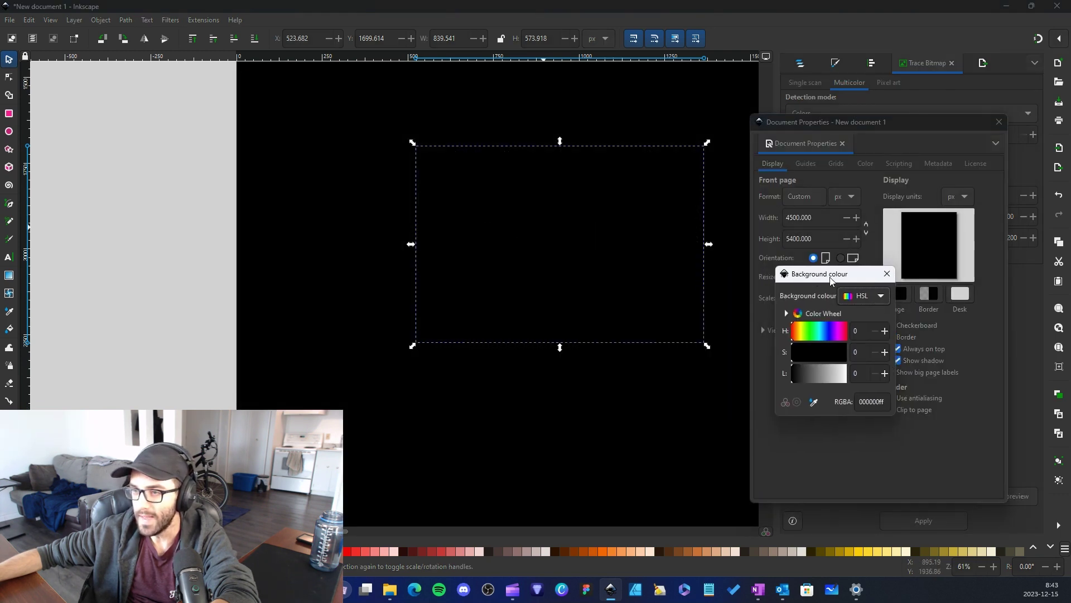
scroll(622, 256, "up", 2)
scroll(554, 257, "down", 1)
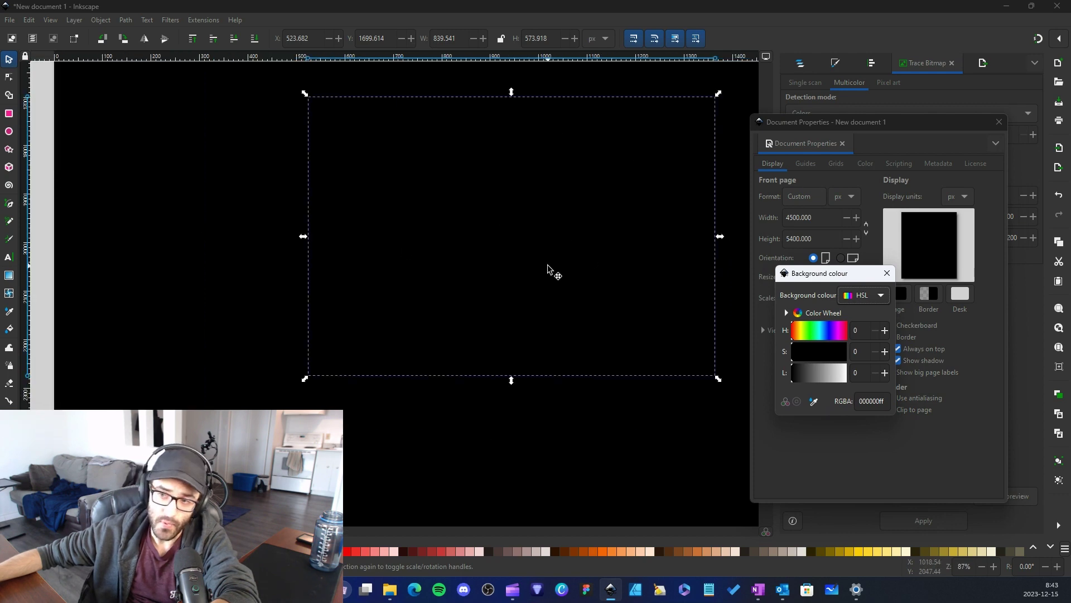
Step: Restore the page background to white (ffffffff) and close Document Properties
mouse_move(833, 378)
left_mouse_down()
mouse_move(819, 378)
mouse_move(851, 379)
left_mouse_up()
scroll(503, 190, "up", 2)
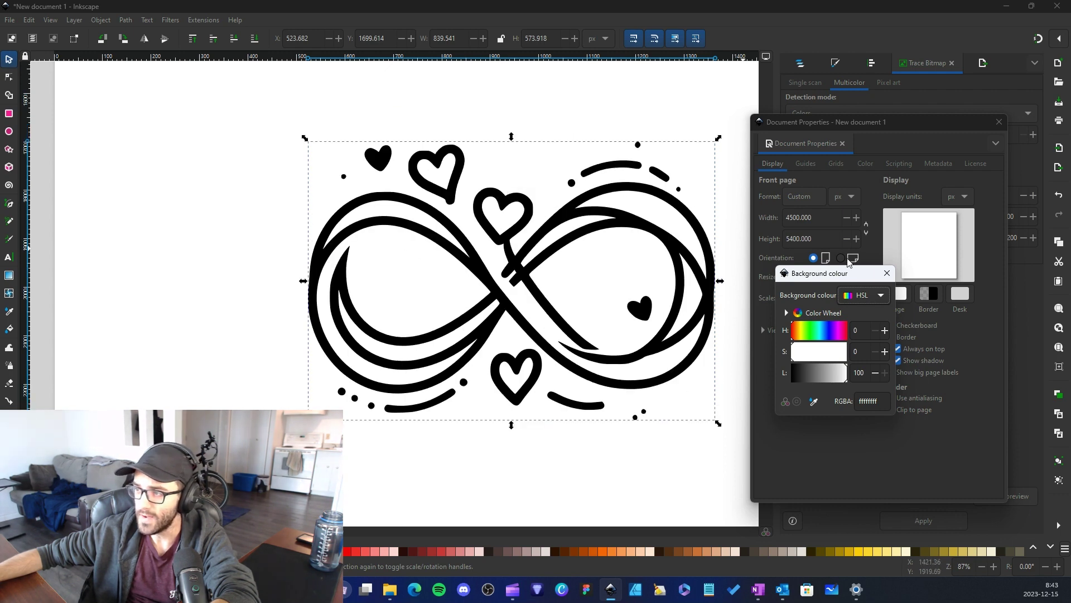
left_click(887, 272)
left_click(999, 122)
Step: Clear the current selection and select the ski-goggles image
scroll(554, 218, "up", 4)
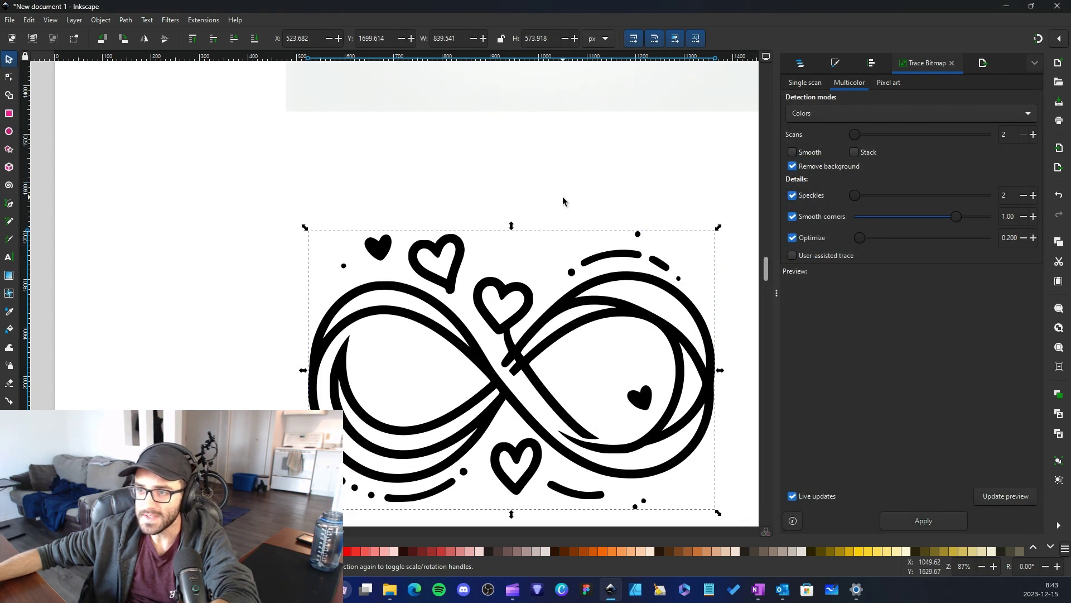
left_click(562, 203)
scroll(587, 231, "down", 2, "ctrl")
scroll(611, 258, "up", 8)
scroll(611, 258, "up", 2)
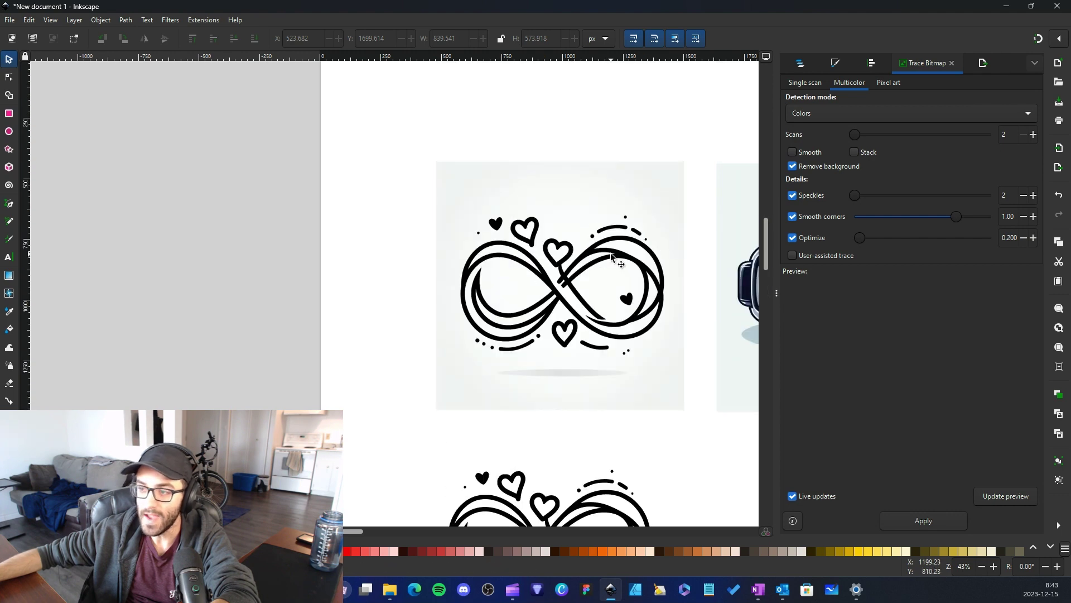
scroll(606, 240, "right", 6)
left_click(618, 222)
Step: Open Trace Bitmap for the goggles image and switch Remove background off
scroll(574, 283, "up", 3, "ctrl")
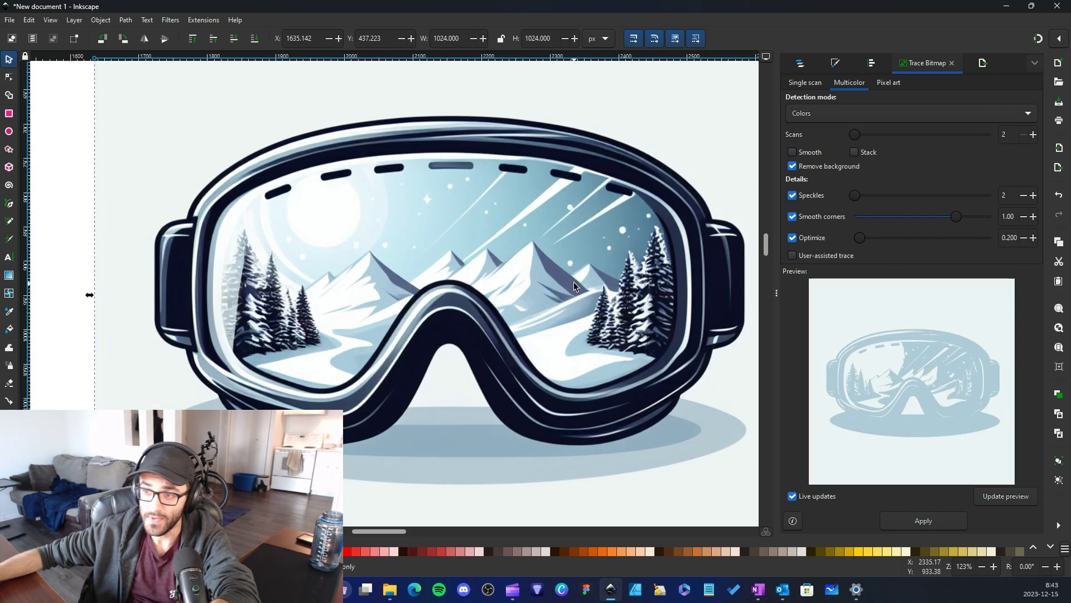
scroll(427, 270, "up", 1, "ctrl")
scroll(386, 286, "down", 2, "ctrl")
scroll(374, 282, "up", 1, "ctrl")
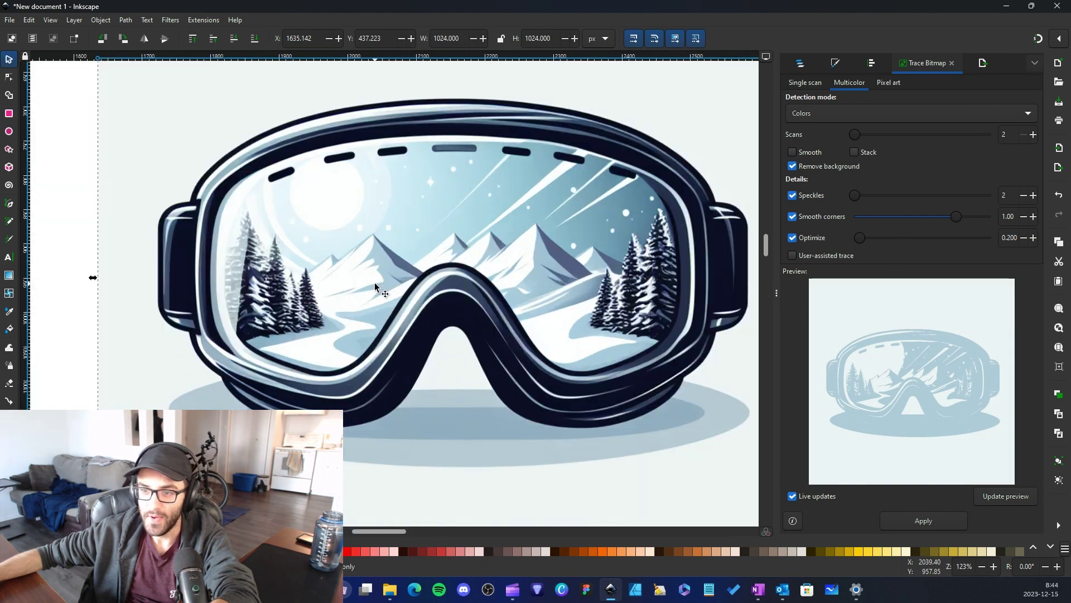
scroll(463, 255, "down", 1, "ctrl")
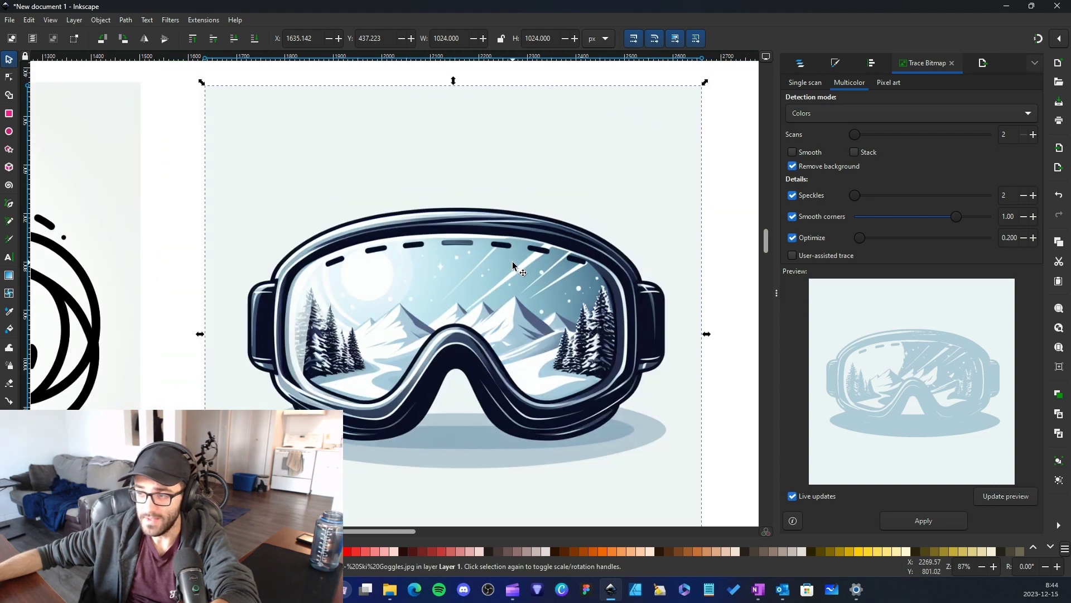
scroll(530, 257, "down", 2)
right_click(548, 218)
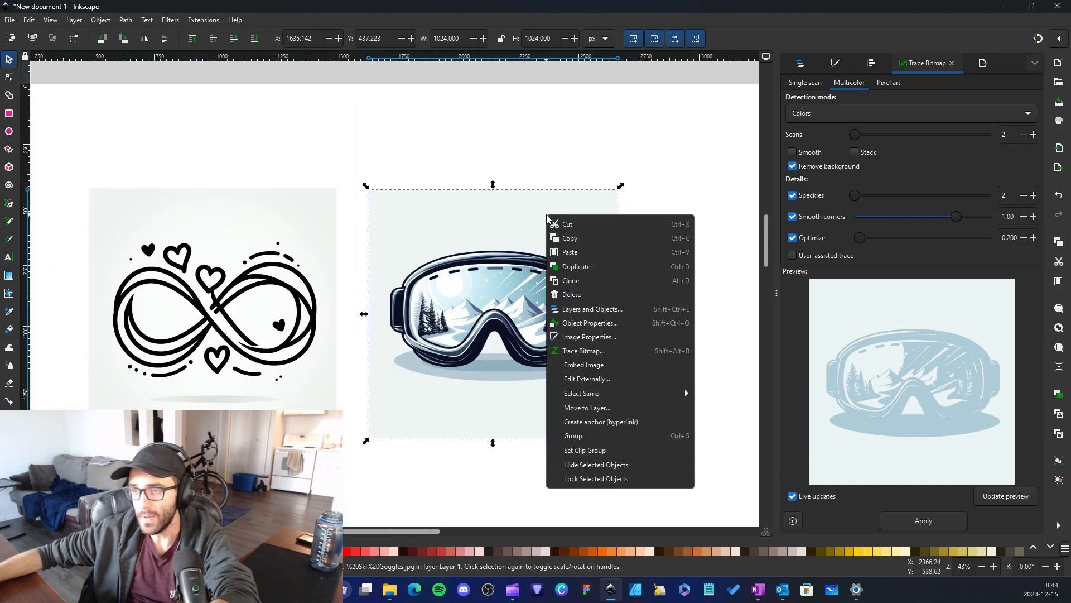
left_click(583, 351)
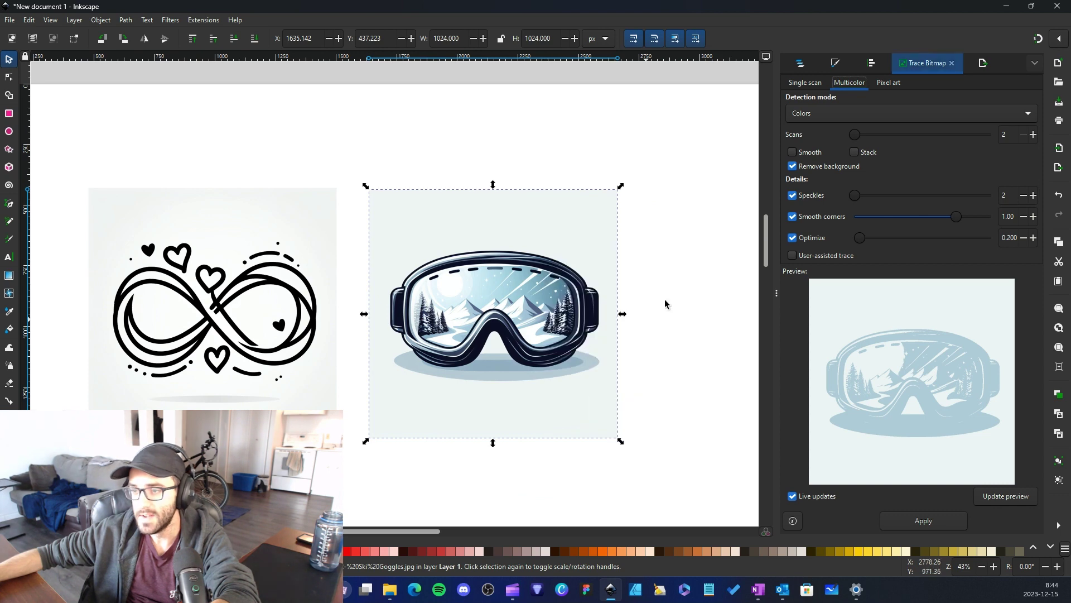
left_click(795, 167)
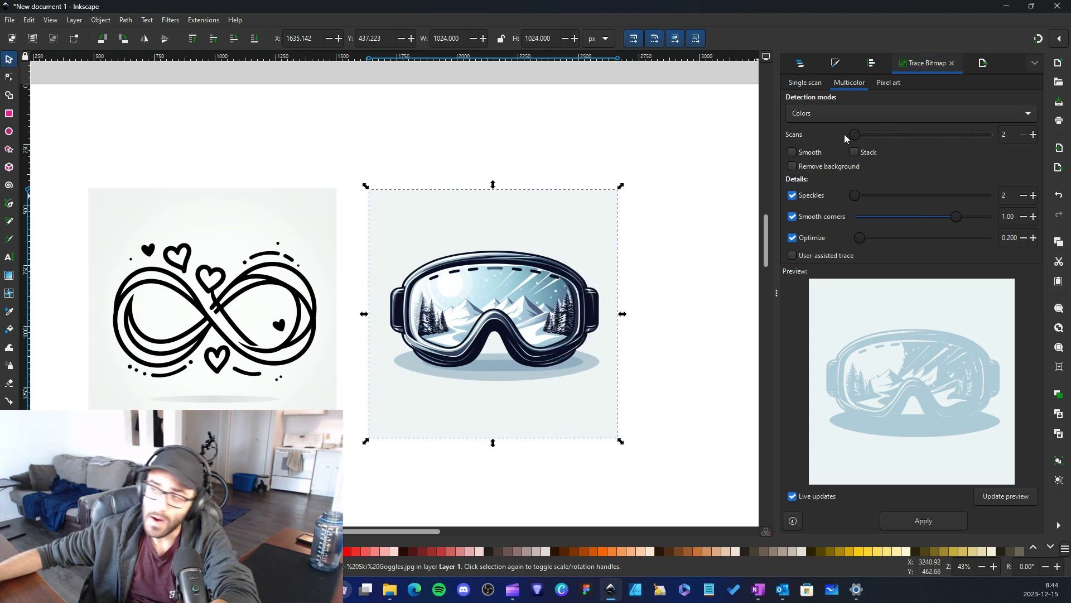
scroll(845, 136, "up", 2)
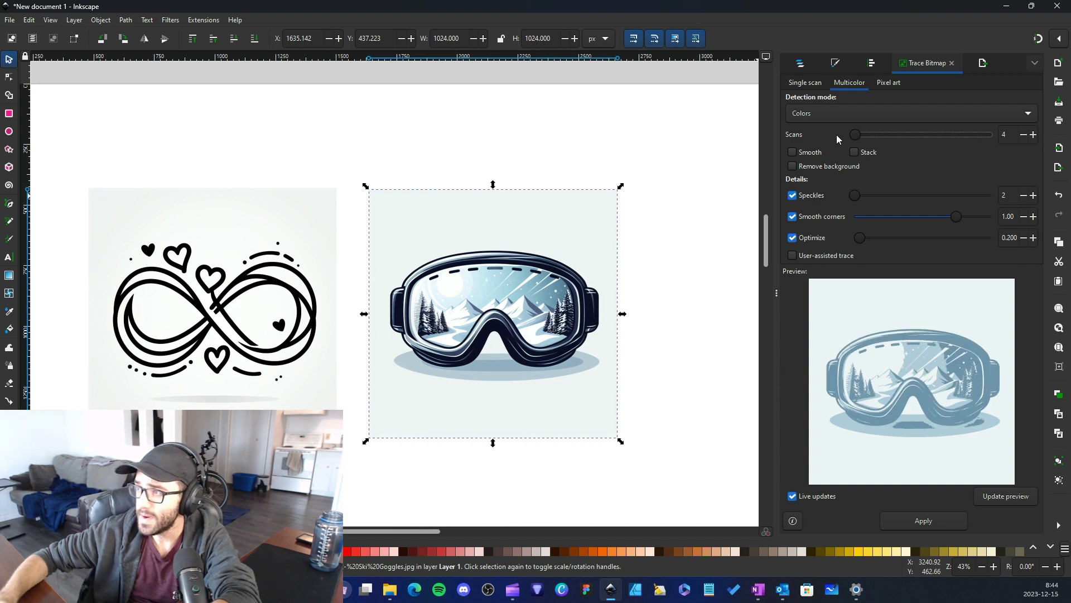
scroll(838, 139, "up", 4)
scroll(836, 135, "up", 10)
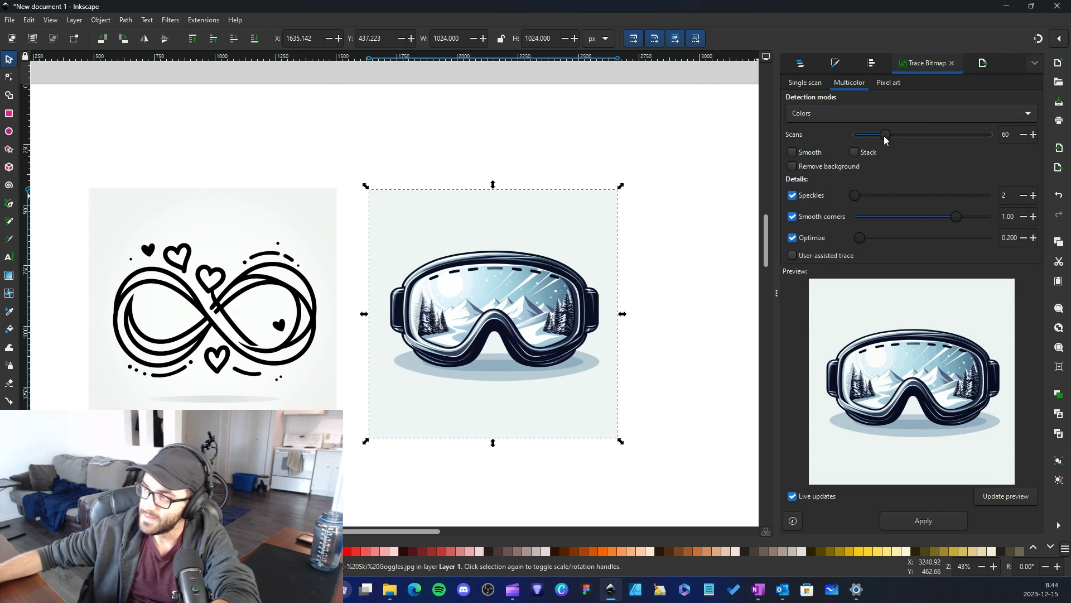
Step: Set the colour scans to 6 and turn Remove background back on
mouse_move(882, 140)
left_mouse_down()
mouse_move(854, 138)
mouse_move(970, 131)
mouse_move(855, 138)
left_mouse_up()
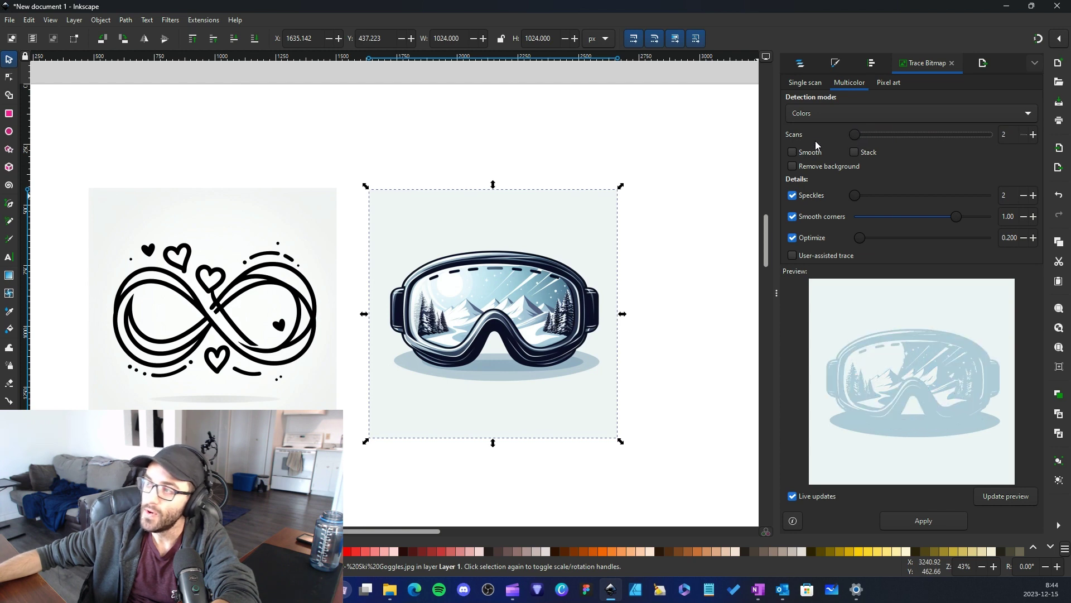
key("Up")
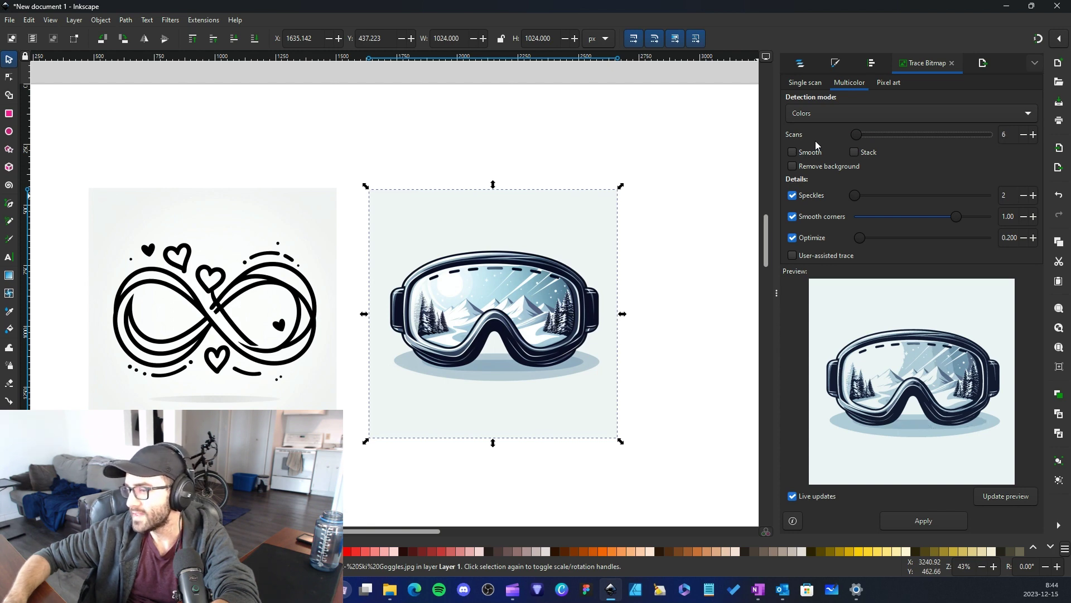
key("Down")
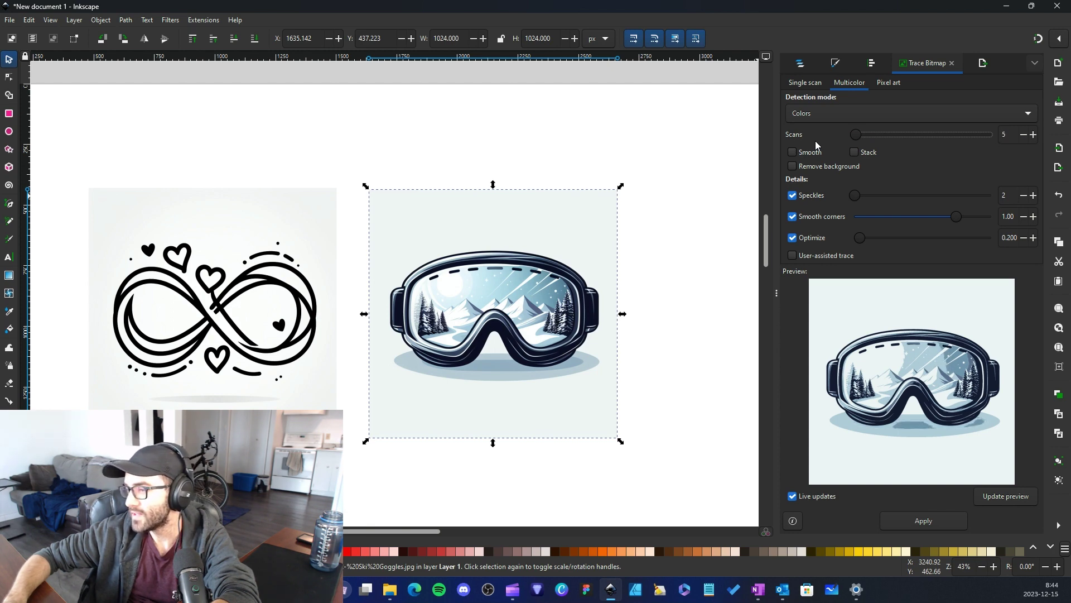
key("Up")
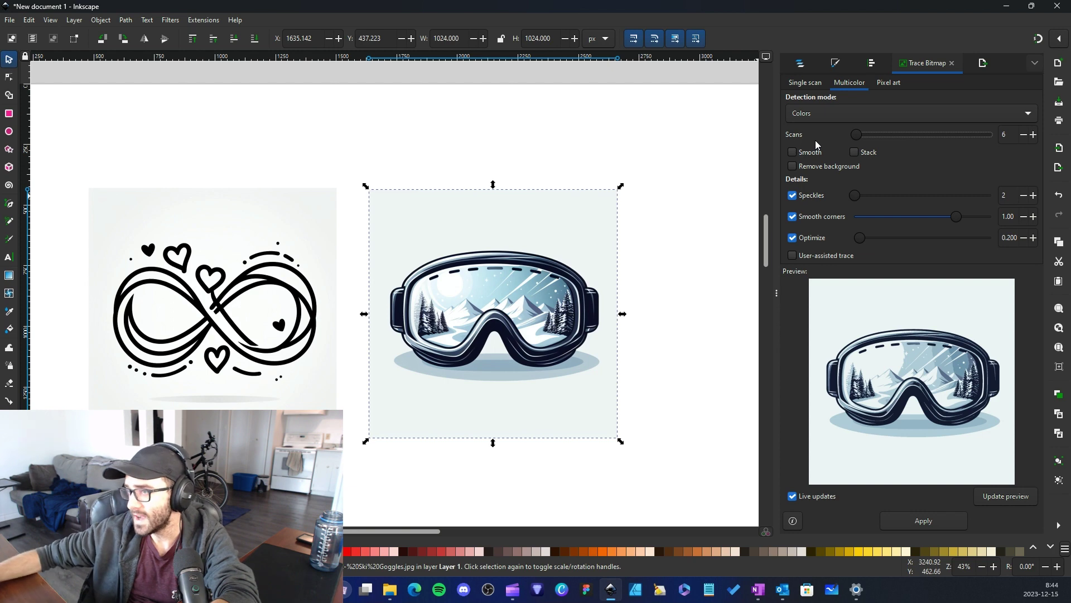
left_click(792, 166)
scroll(666, 318, "down", 4)
left_click(947, 519)
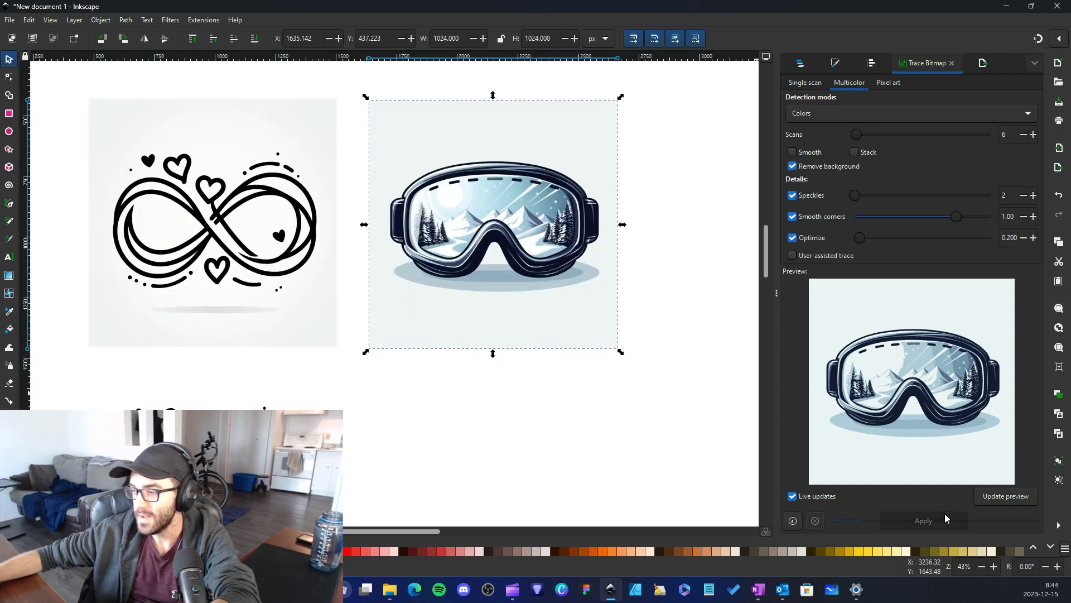
mouse_move(589, 235)
left_mouse_down()
mouse_move(589, 303)
mouse_move(676, 436)
left_mouse_up()
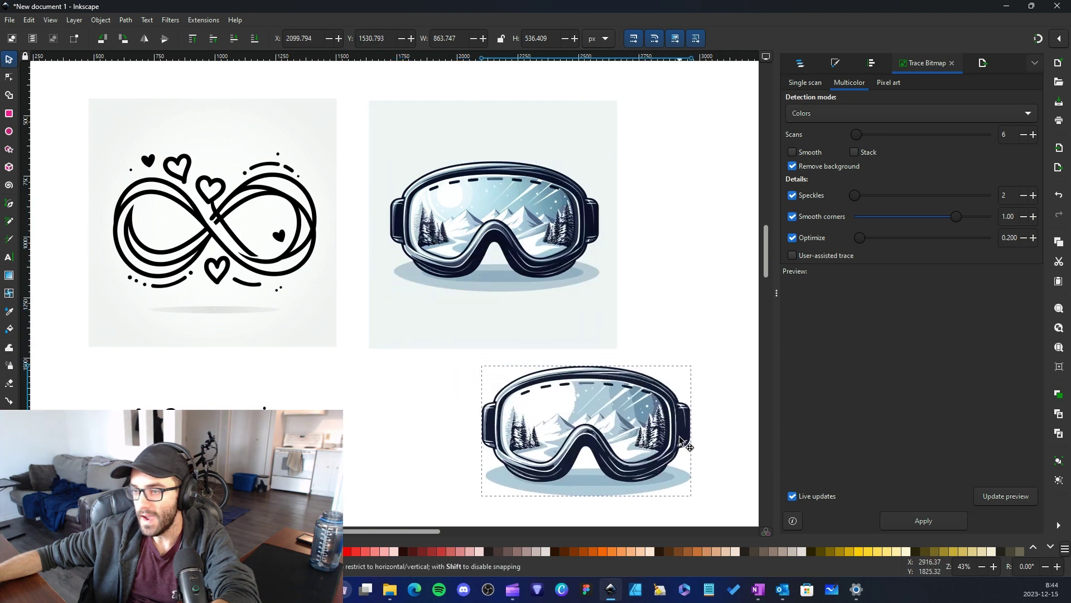
scroll(714, 358, "down", 8)
scroll(736, 295, "up", 1, "ctrl")
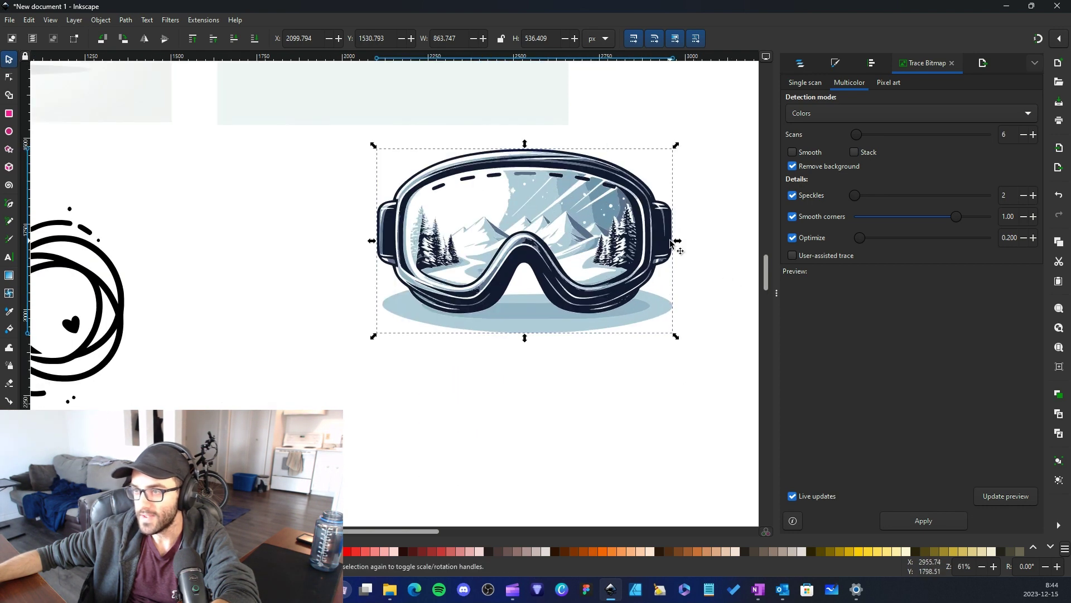
mouse_move(671, 243)
left_mouse_down()
mouse_move(661, 282)
mouse_move(647, 288)
left_mouse_up()
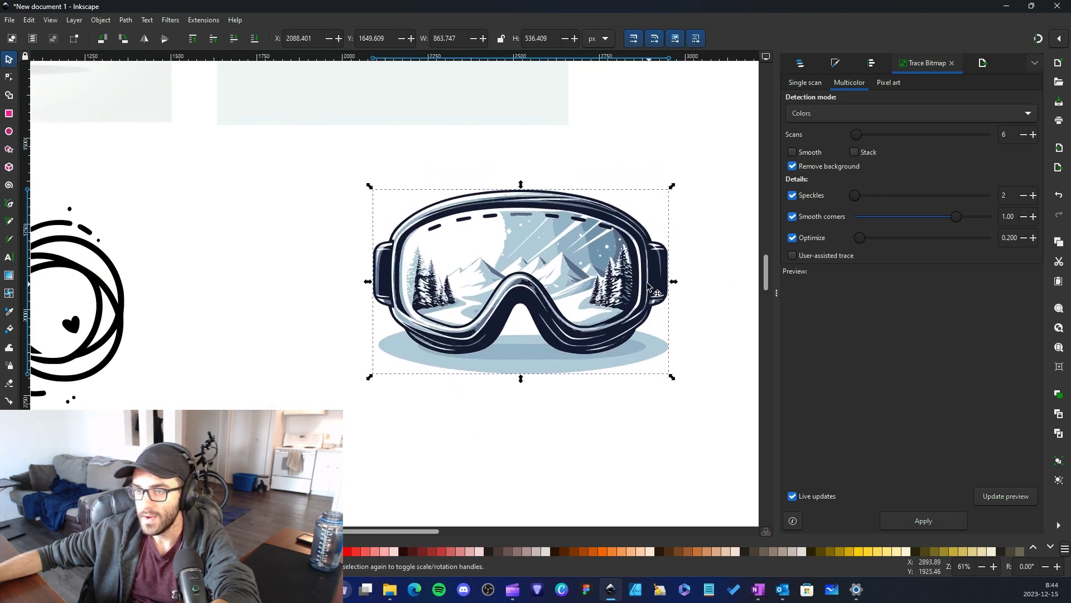
scroll(545, 356, "up", 5, "ctrl")
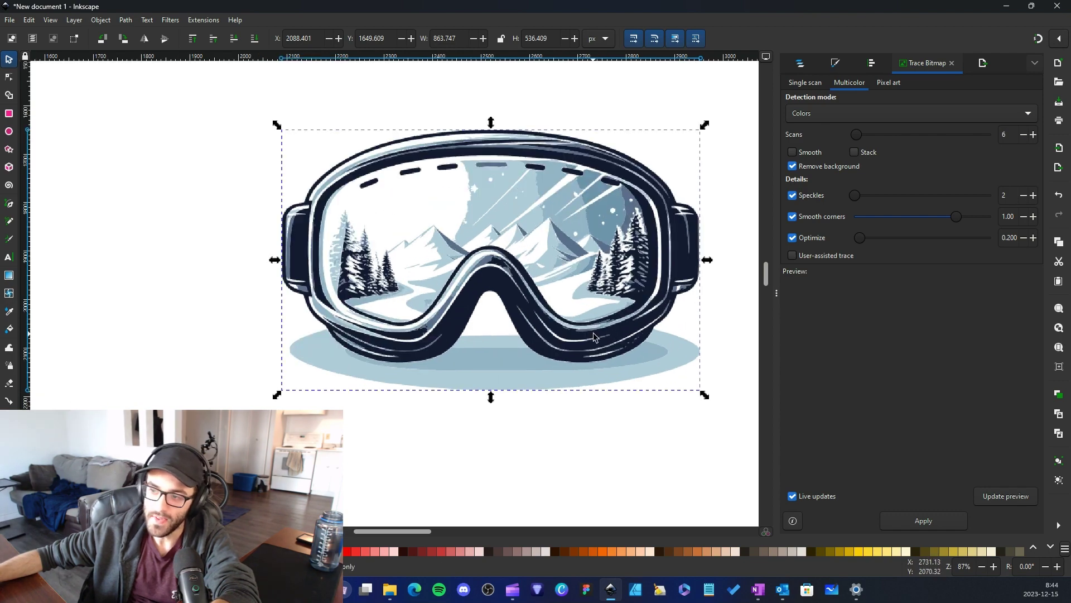
scroll(641, 435, "up", 3, "ctrl")
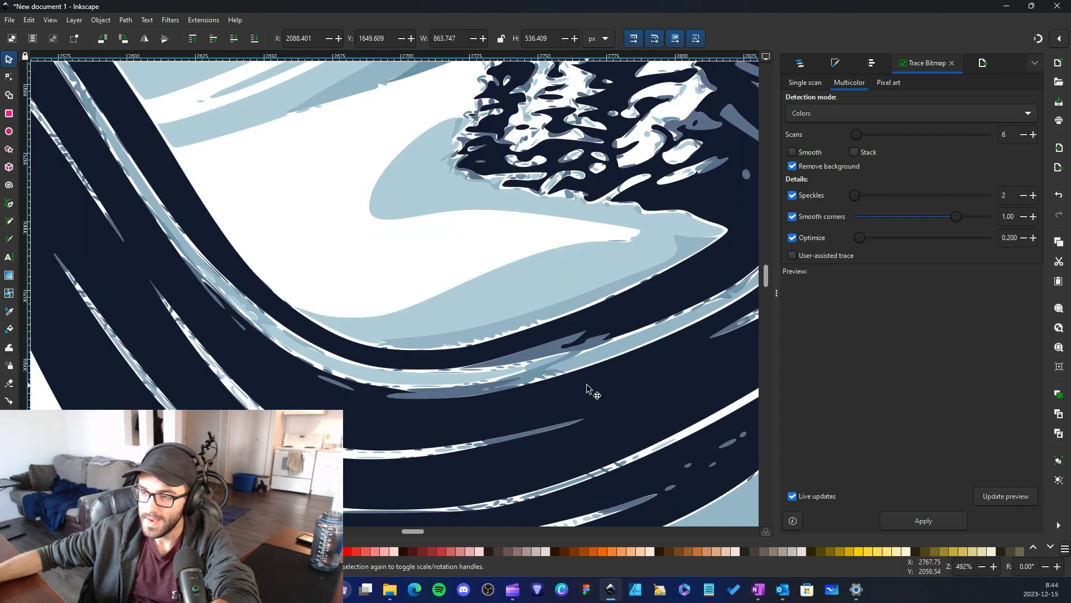
scroll(621, 378, "up", 6)
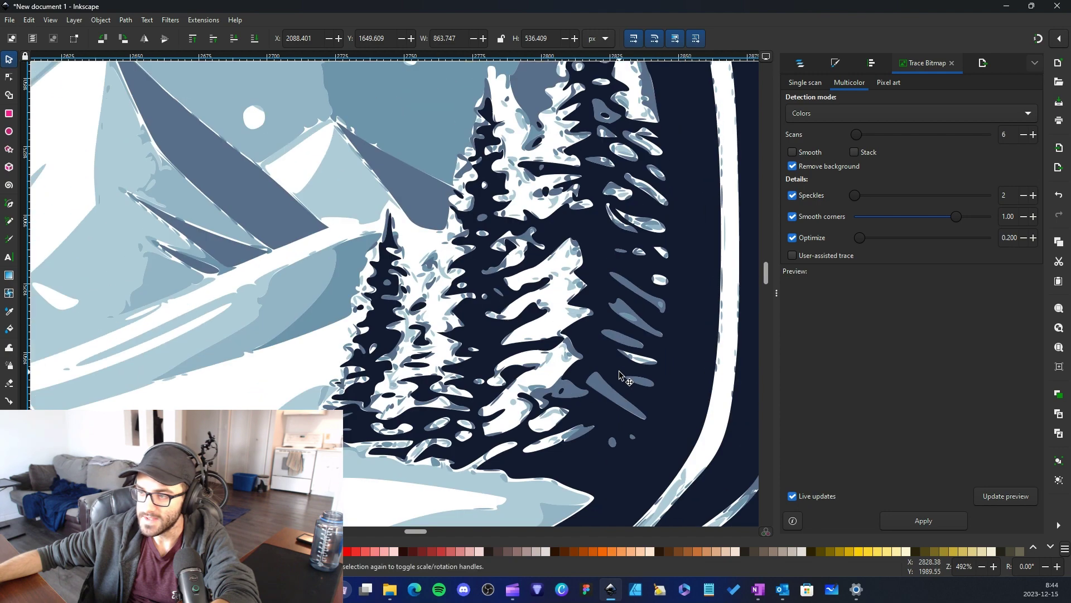
scroll(597, 244, "left", 10)
scroll(371, 223, "up", 3)
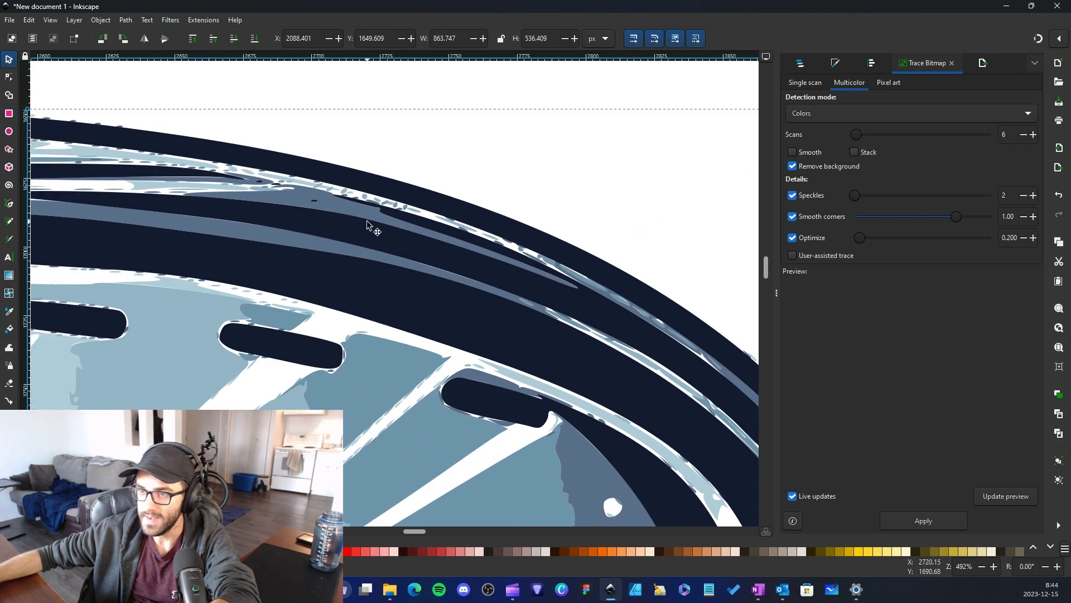
scroll(196, 294, "left", 10)
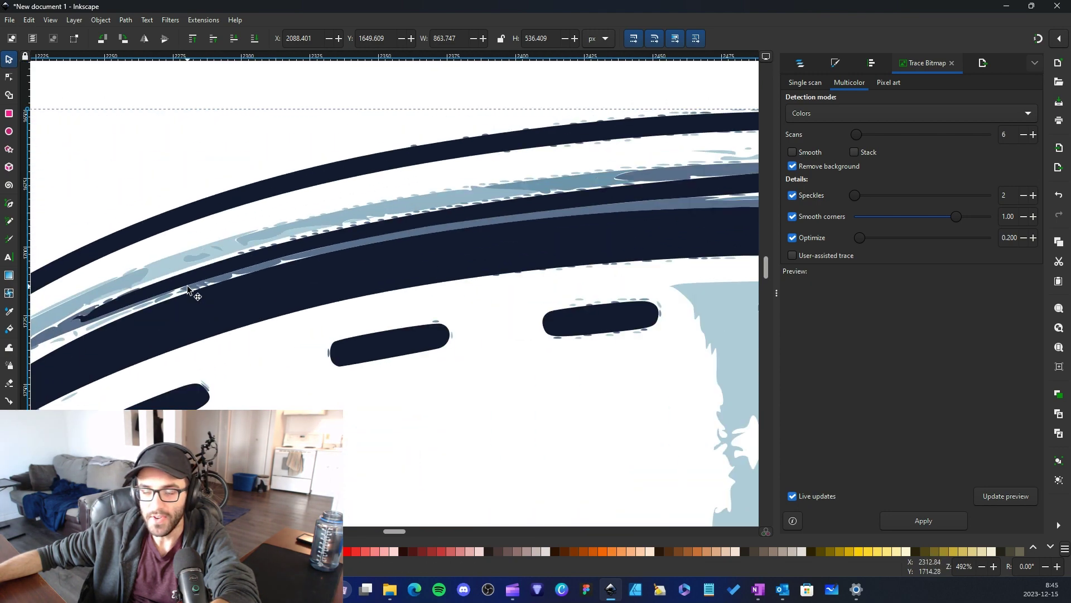
scroll(162, 317, "down", 6)
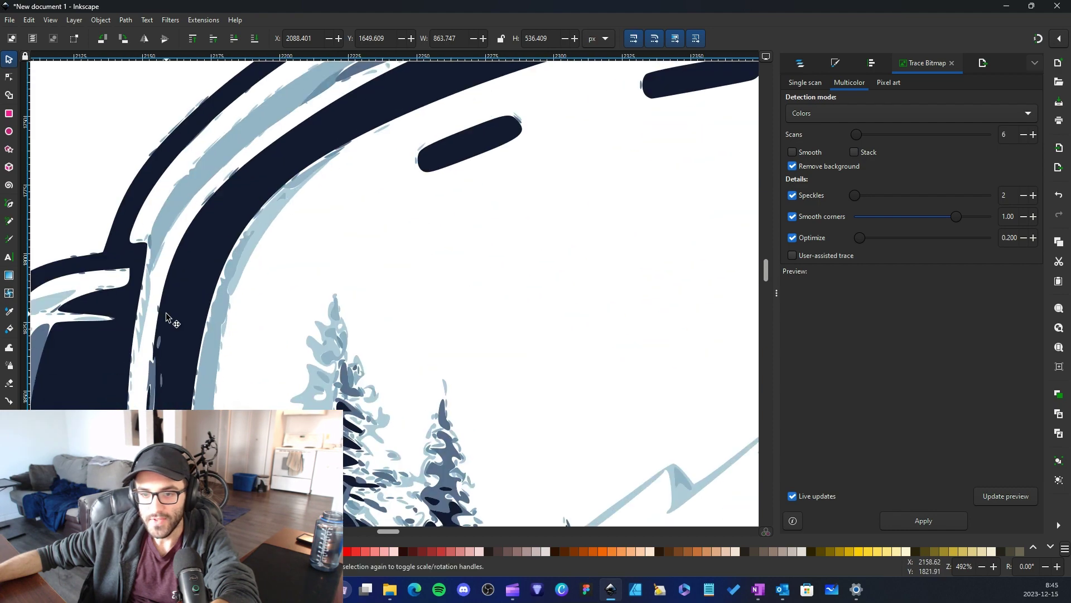
scroll(155, 365, "down", 6)
scroll(414, 331, "down", 5)
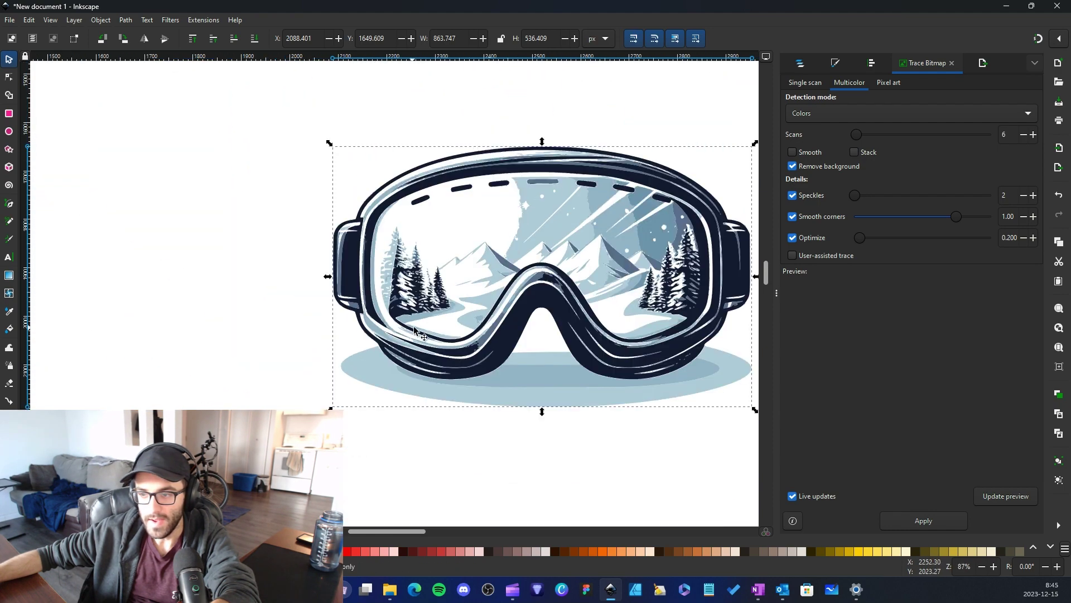
scroll(469, 325, "down", 1)
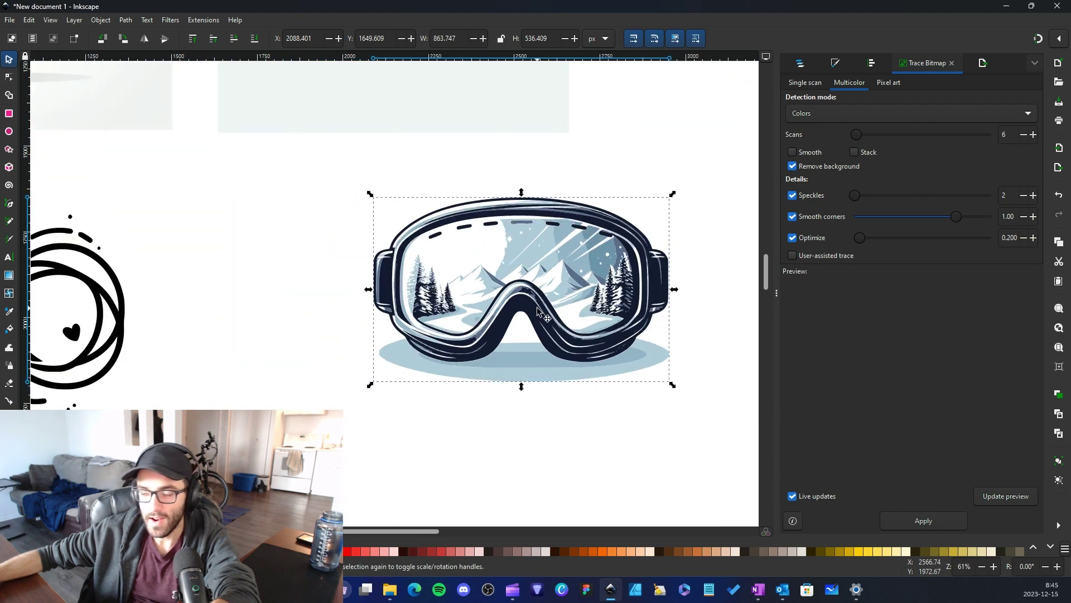
scroll(491, 337, "up", 5)
scroll(516, 385, "down", 3)
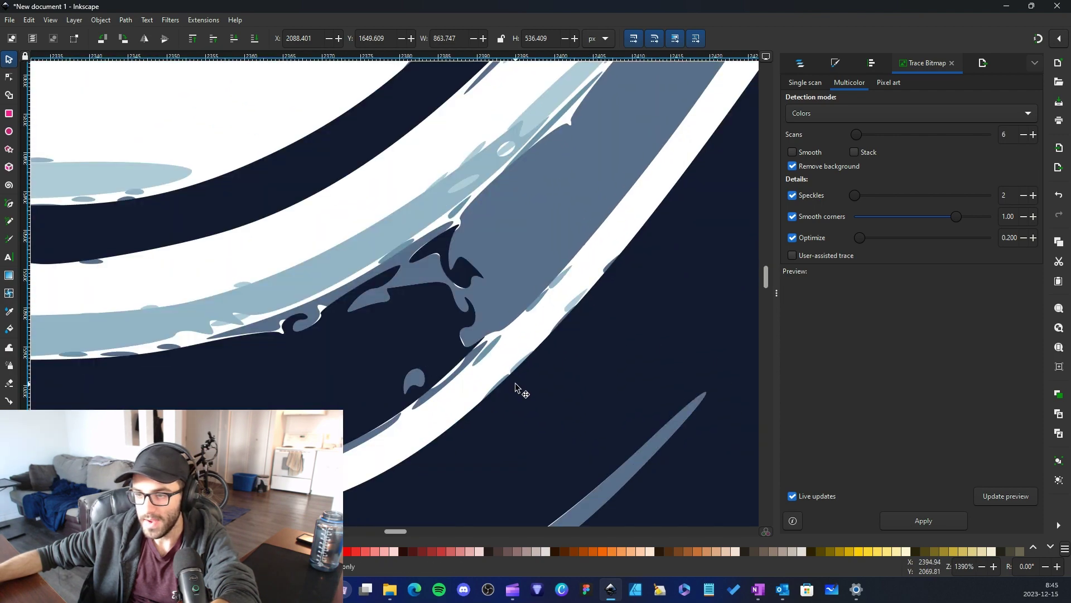
scroll(583, 332, "down", 4)
scroll(564, 371, "right", 3)
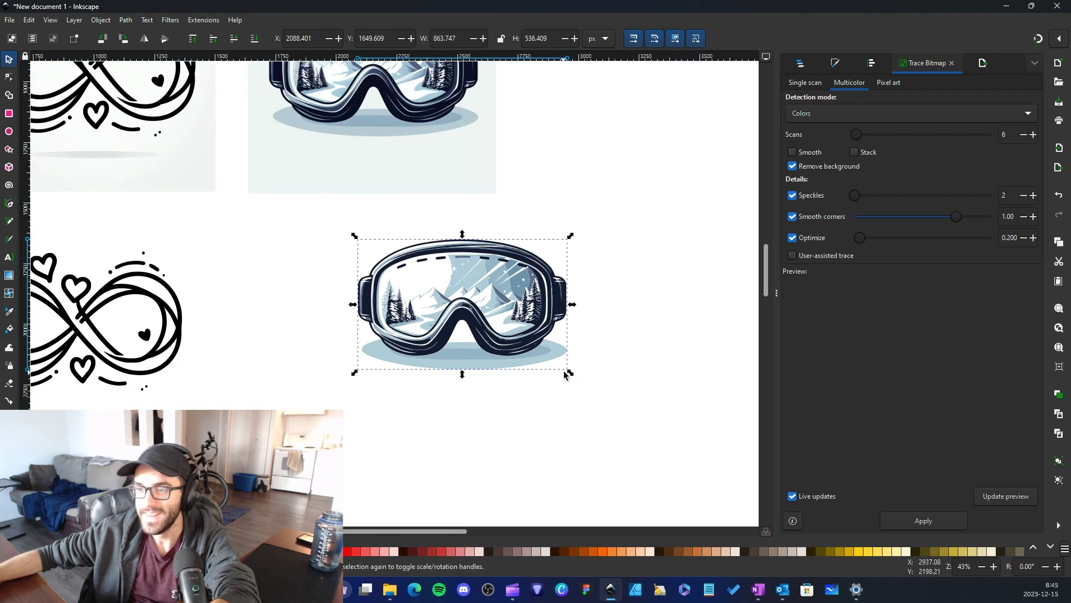
right_click(528, 411)
left_click(561, 433)
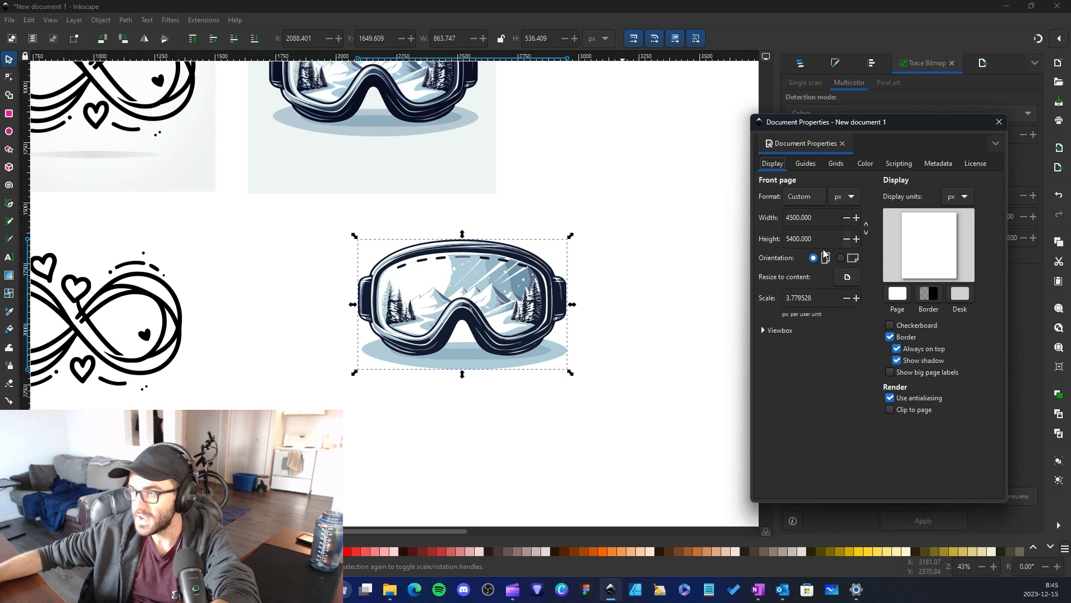
left_click(898, 293)
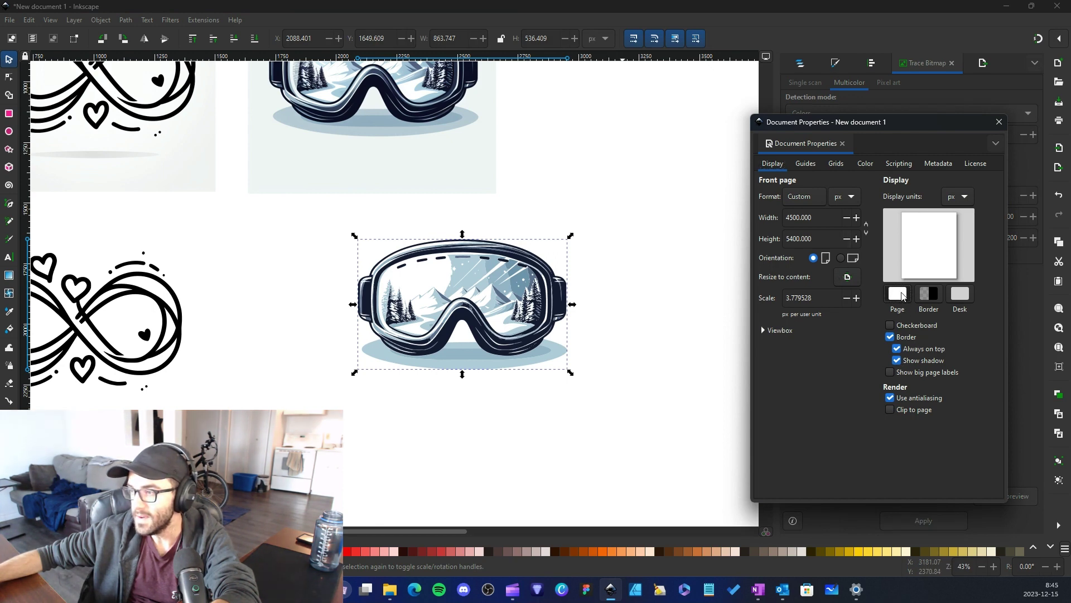
left_click_drag(512, 241, 899, 263)
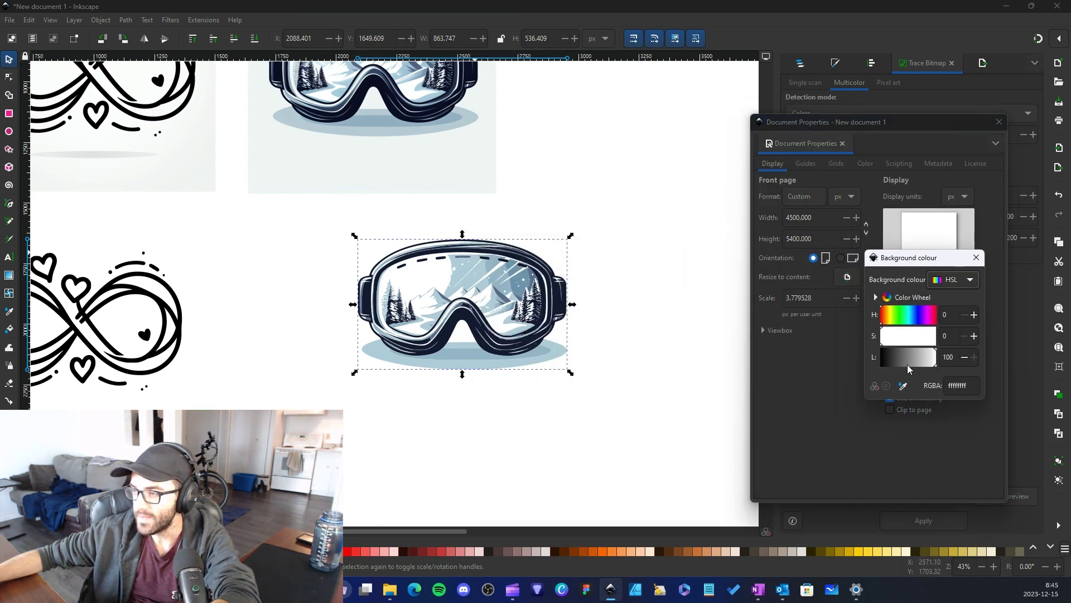
left_click_drag(909, 369, 883, 363)
scroll(418, 284, "up", 2, "ctrl")
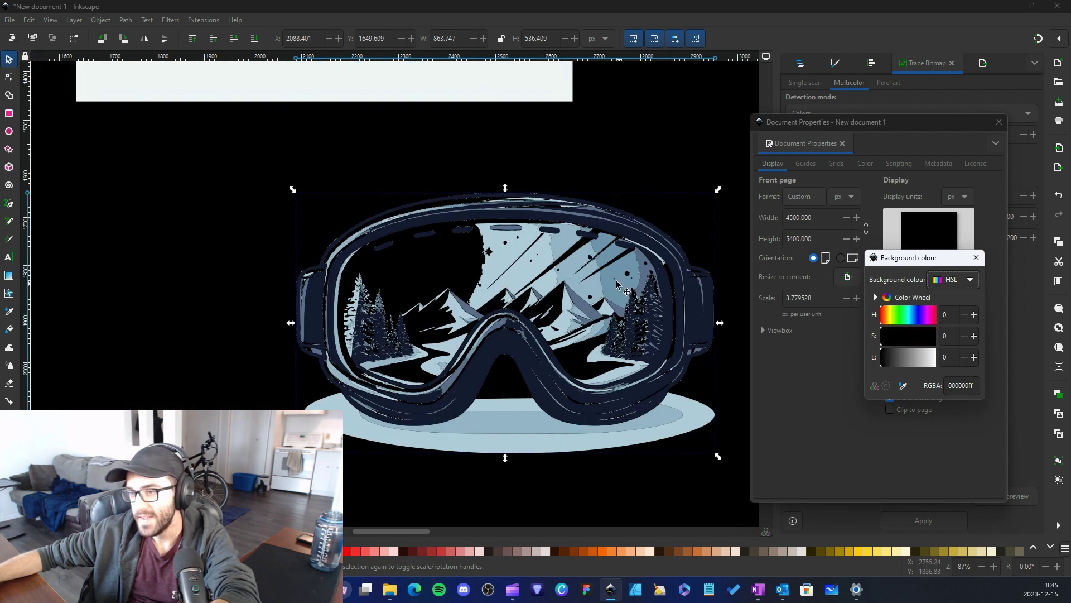
scroll(547, 270, "up", 15)
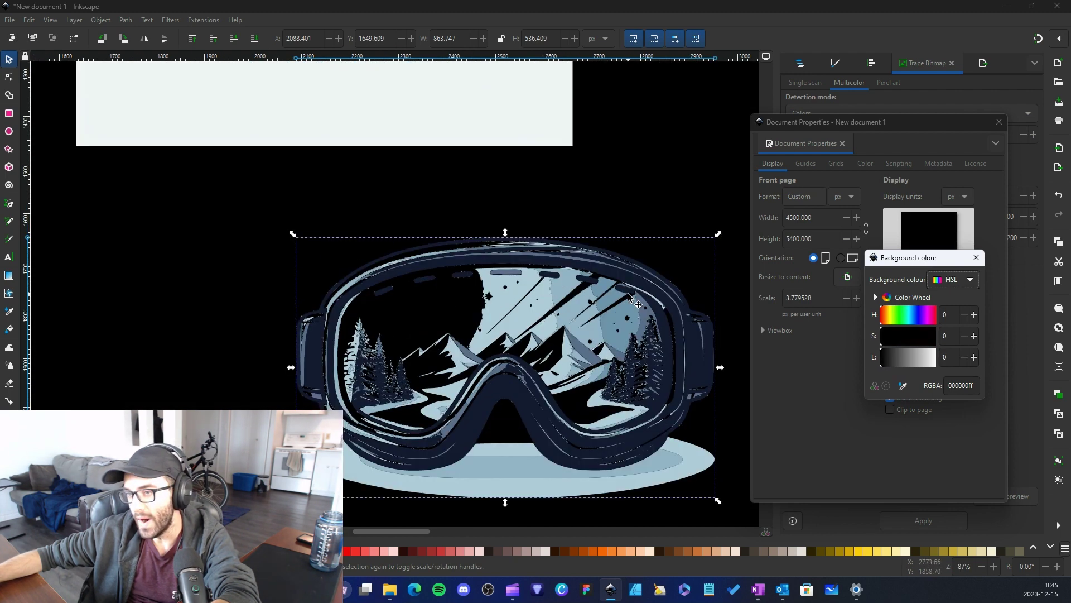
scroll(381, 261, "down", 3)
scroll(388, 267, "down", 5)
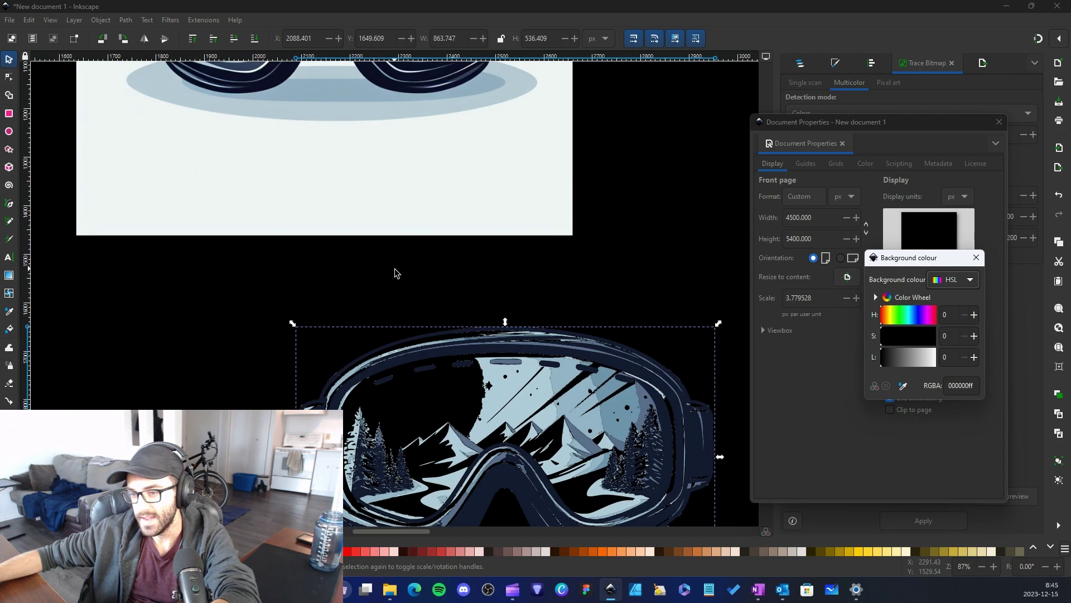
scroll(458, 402, "up", 5)
scroll(231, 128, "down", 9)
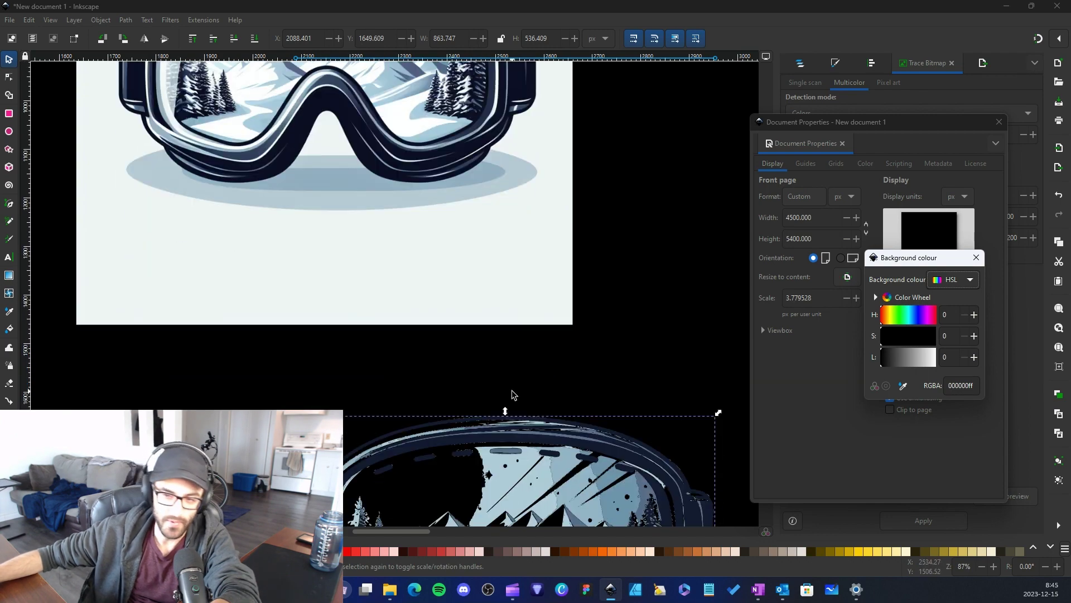
left_click_drag(902, 353, 937, 360)
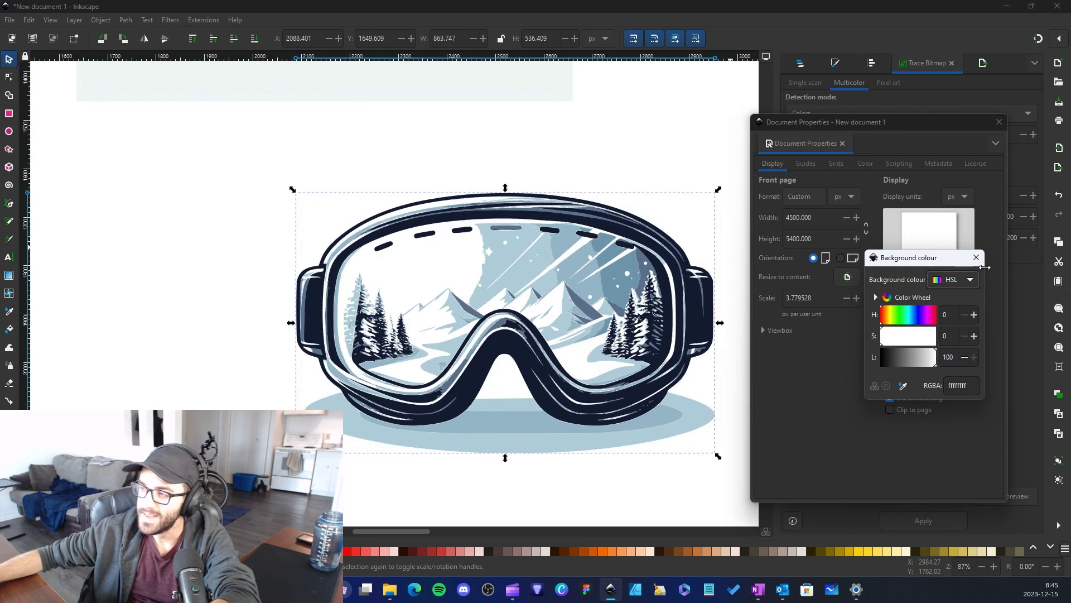
left_click(976, 257)
left_click(999, 122)
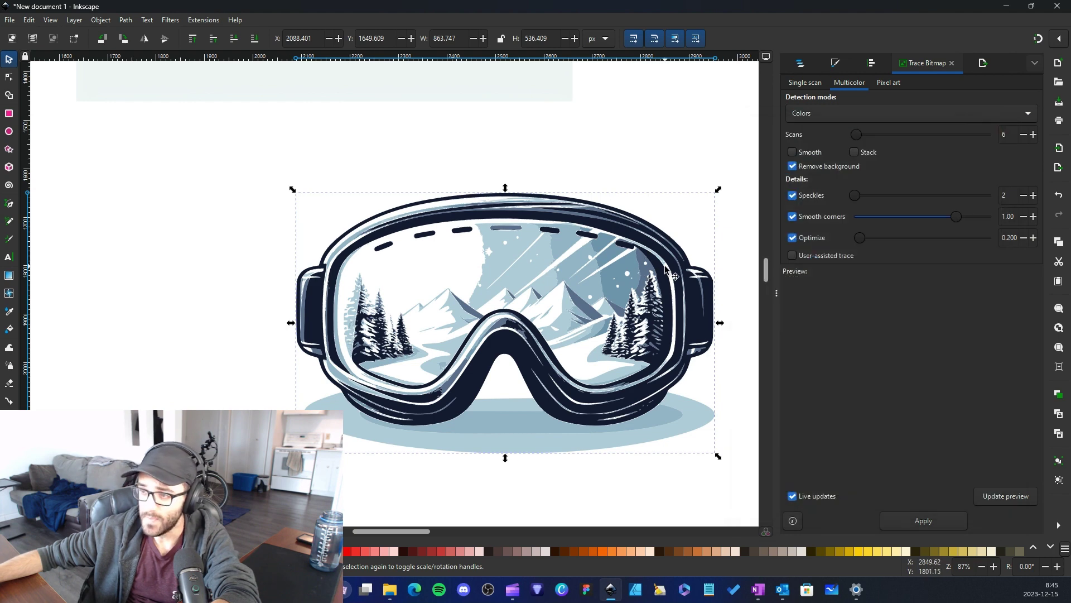
Step: Delete the selected traced goggles copy and pan back to the original goggles bitmap
key("Delete")
scroll(618, 235, "up", 3)
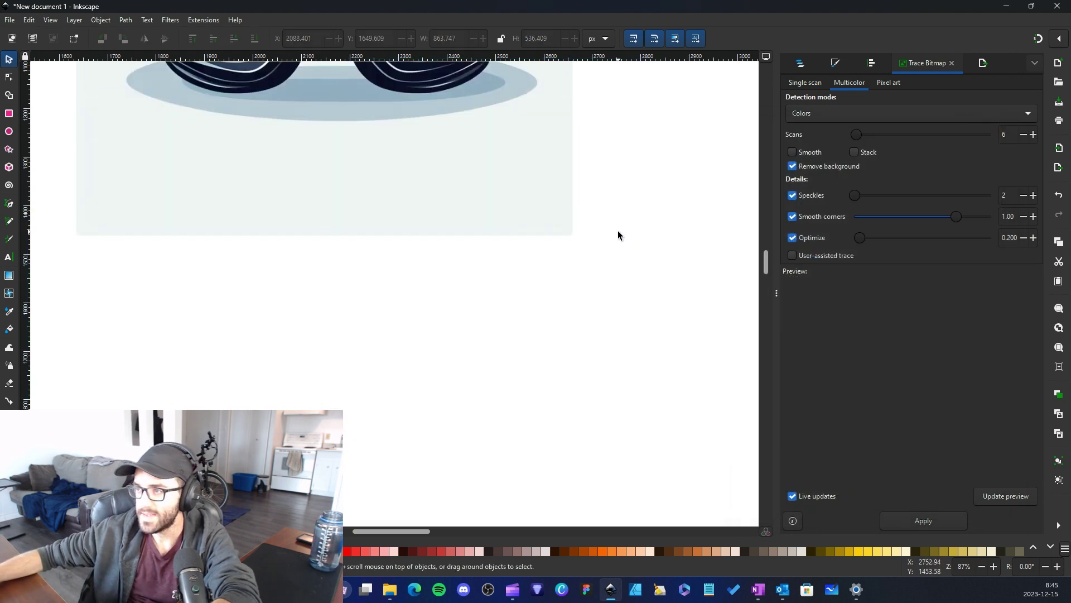
scroll(618, 235, "up", 5)
scroll(397, 231, "up", 3)
scroll(432, 261, "left", 2)
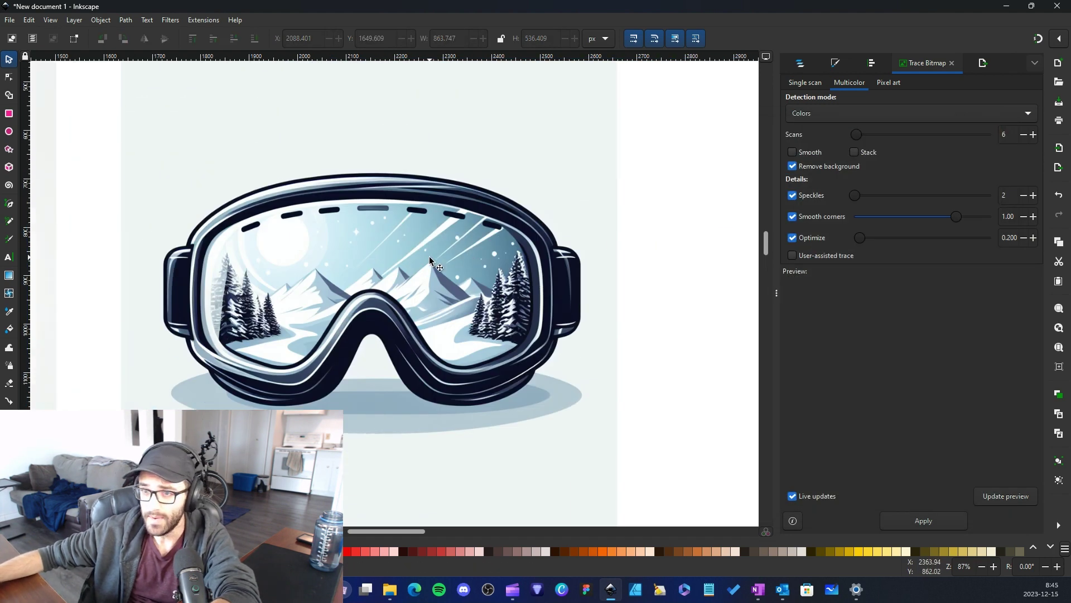
scroll(429, 259, "left", 2)
scroll(608, 279, "down", 1)
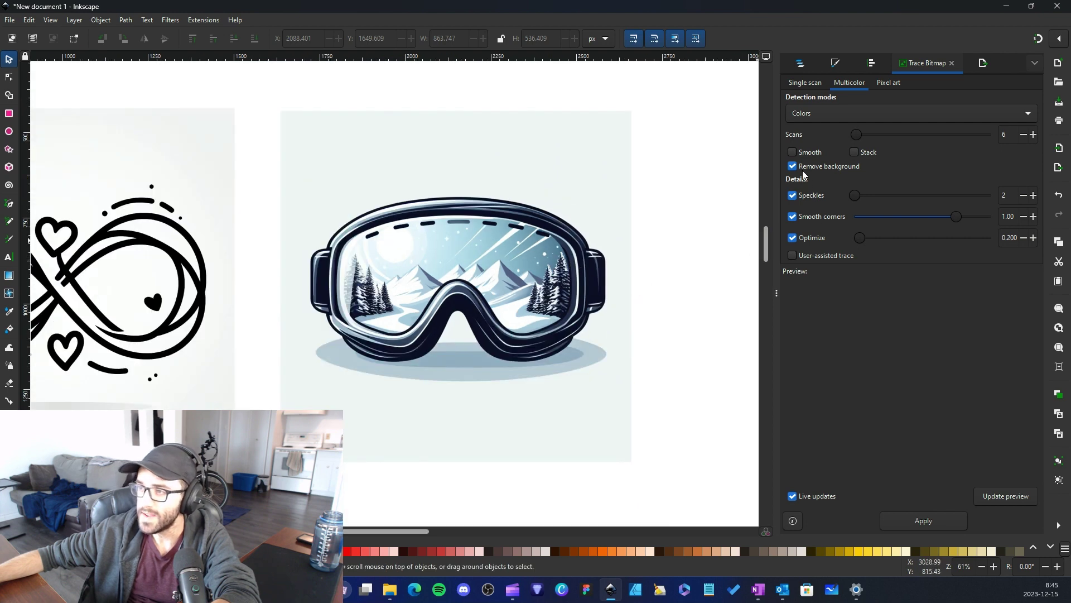
Step: Trace the goggles bitmap keeping its background and drag the result below-right
left_click(538, 321)
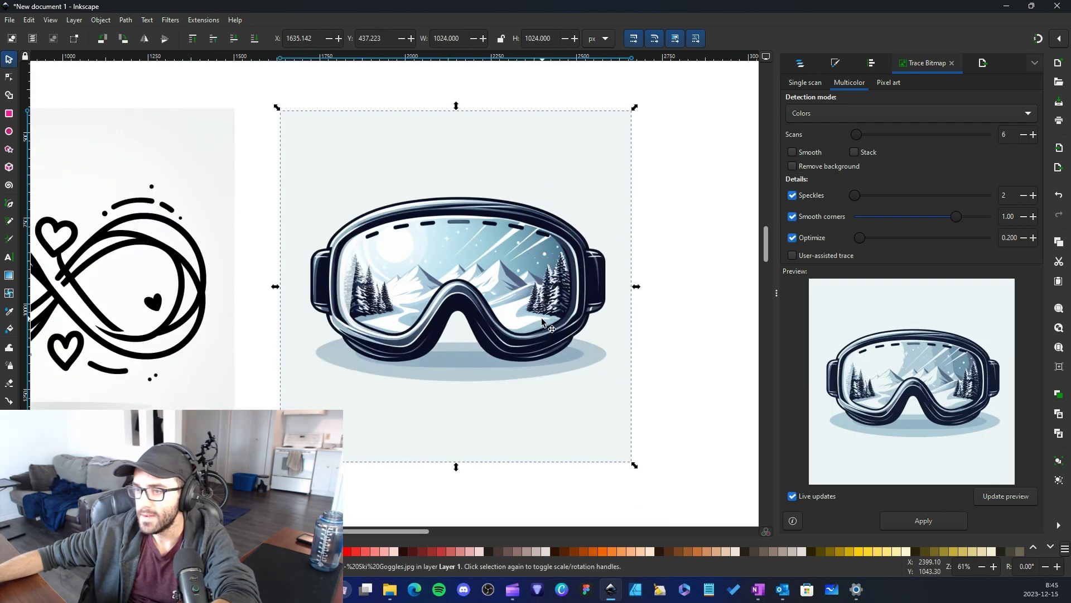
left_click(924, 521)
scroll(663, 311, "down", 5)
mouse_move(574, 230)
left_mouse_down()
mouse_move(609, 380)
mouse_move(669, 342)
mouse_move(673, 415)
left_mouse_up()
scroll(689, 275, "down", 3)
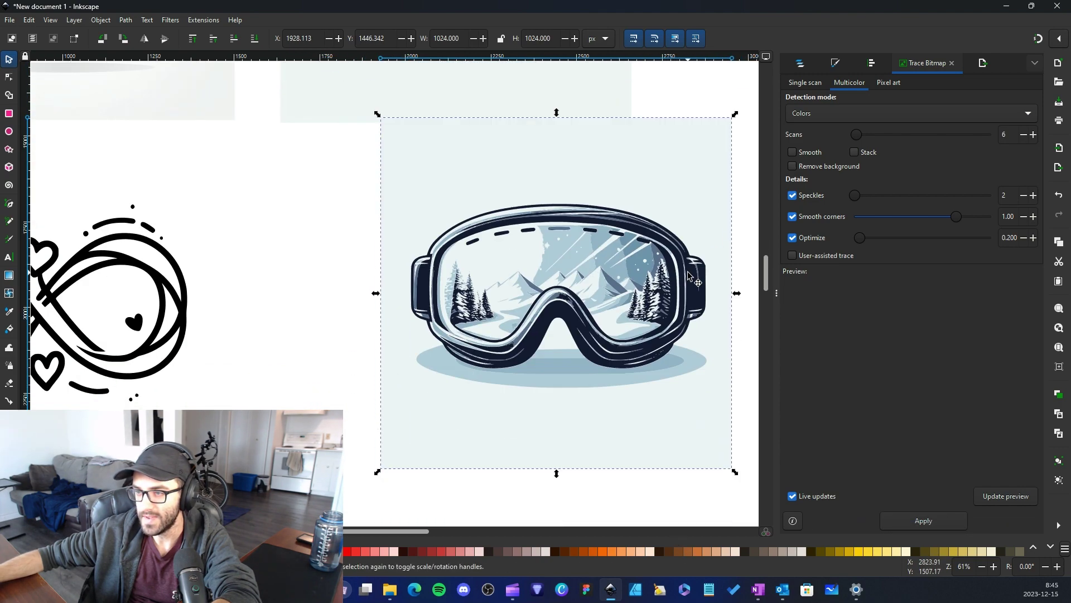
scroll(695, 167, "down", 3)
left_click_drag(689, 275, 684, 163)
Step: Zoom in to inspect the new goggles trace, then deselect it
scroll(684, 162, "up", 1)
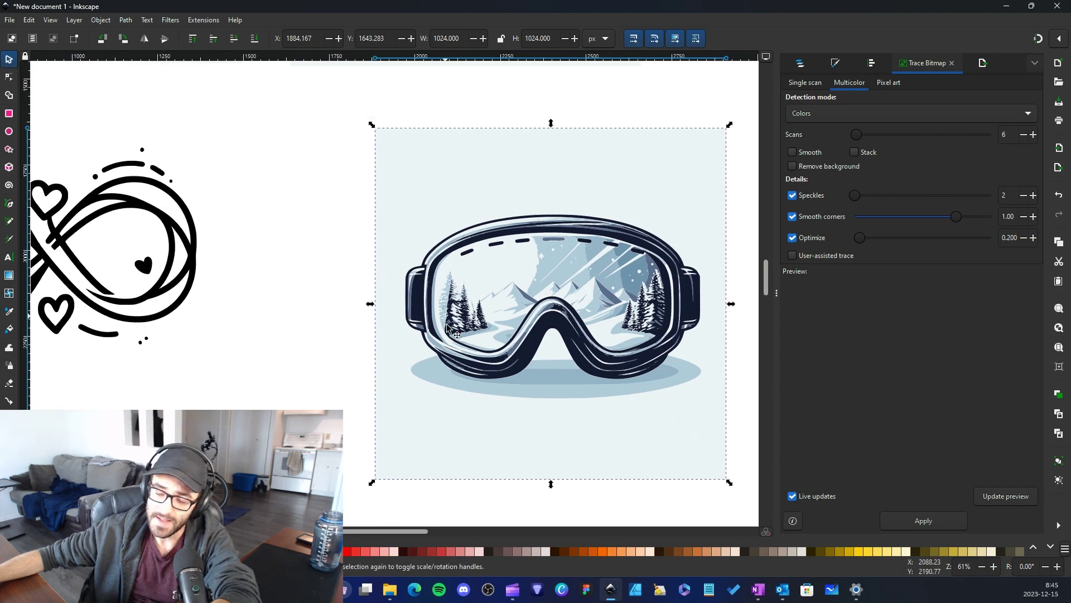
scroll(450, 329, "up", 3)
scroll(567, 294, "up", 2)
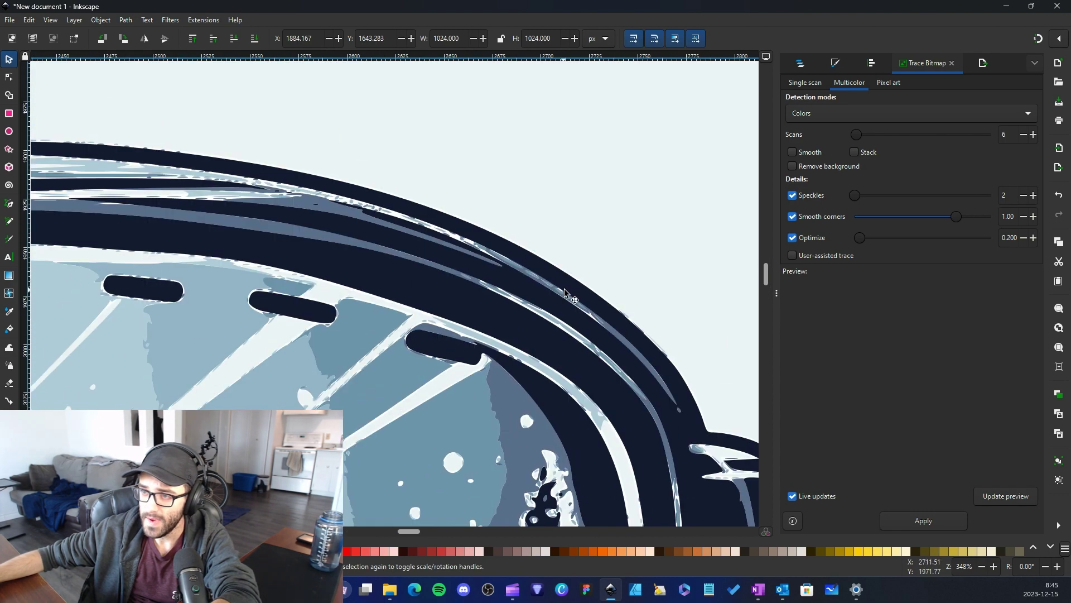
scroll(430, 275, "left", 15)
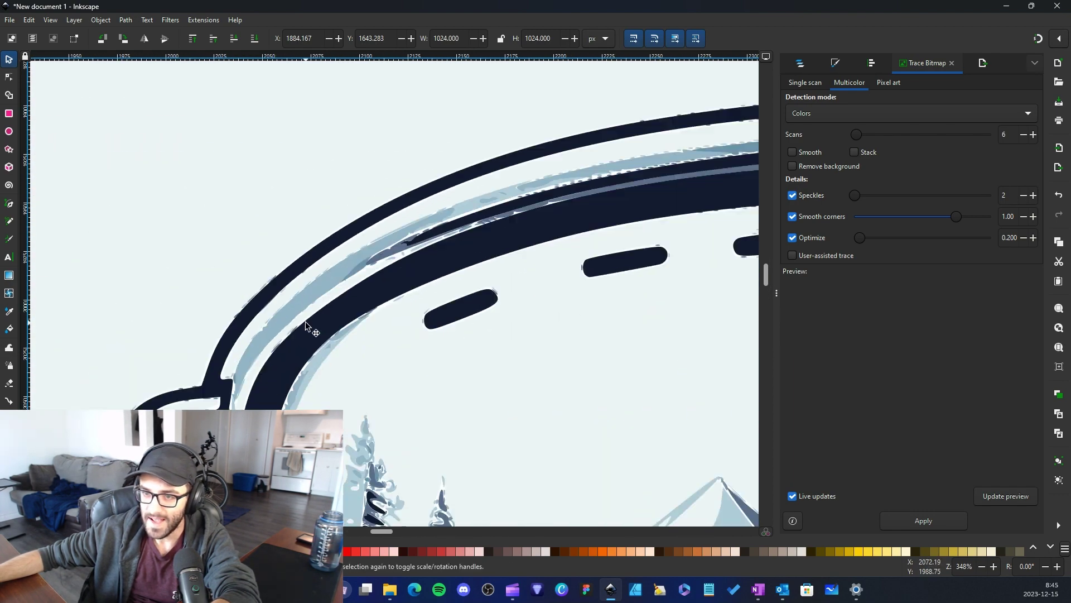
scroll(306, 325, "down", 3)
scroll(251, 351, "up", 7)
scroll(383, 213, "down", 7)
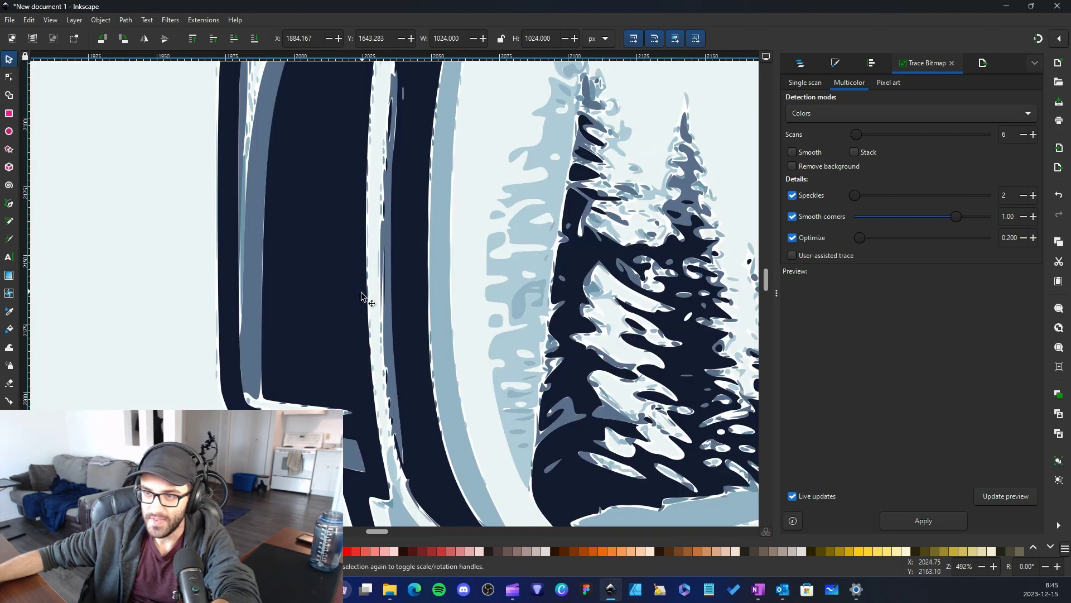
scroll(524, 312, "up", 1)
scroll(524, 313, "up", 2)
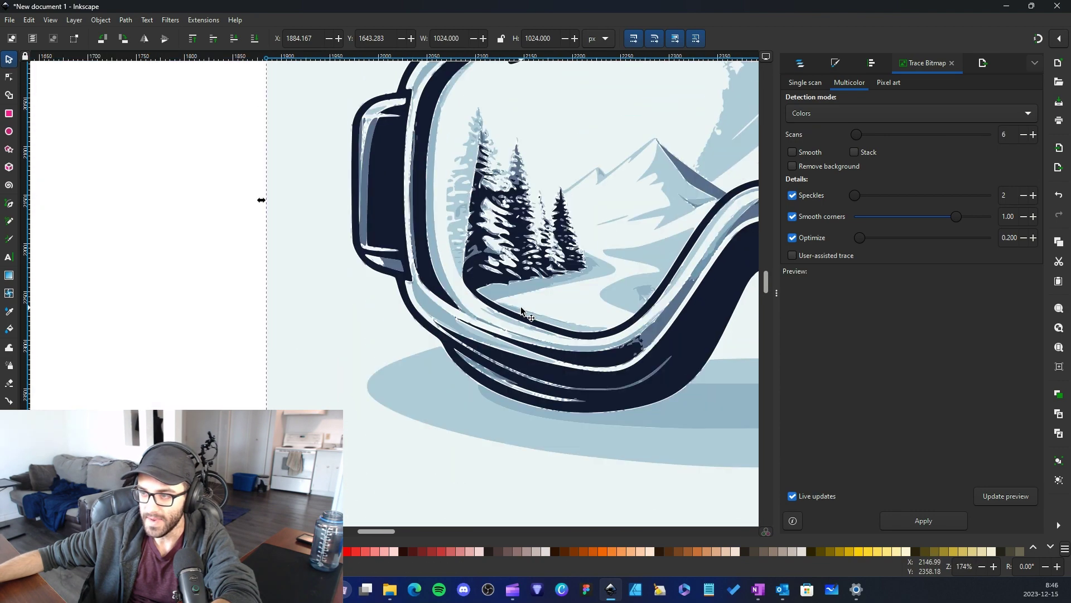
scroll(530, 318, "right", 5)
scroll(642, 341, "right", 1)
scroll(516, 274, "down", 2)
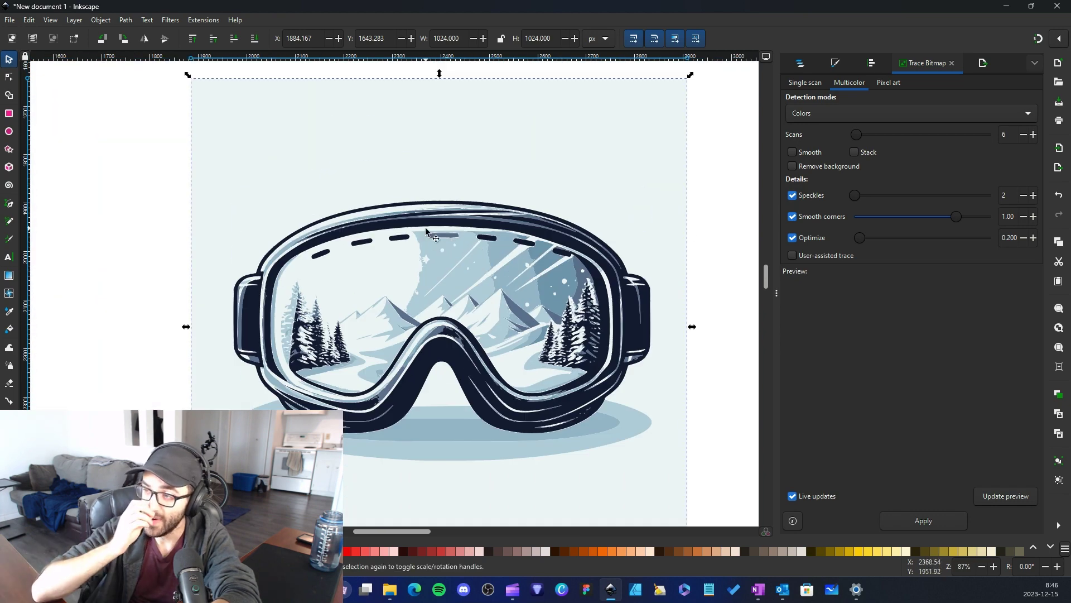
key("Escape")
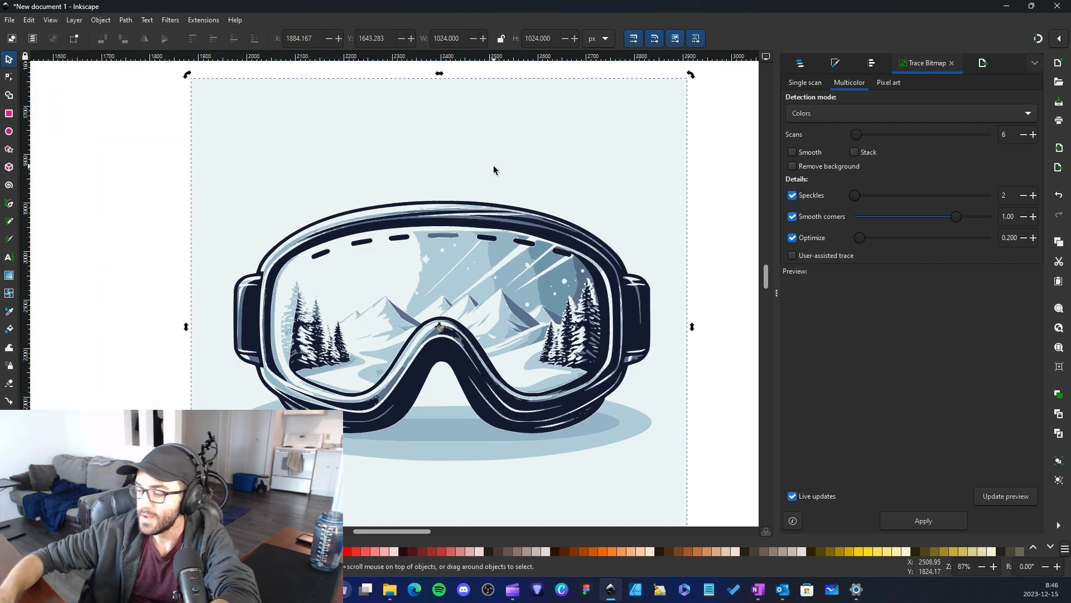
scroll(493, 168, "up", 10)
Step: Trace the goggles bitmap again at 25 scans and move the result down-right
left_click(478, 115)
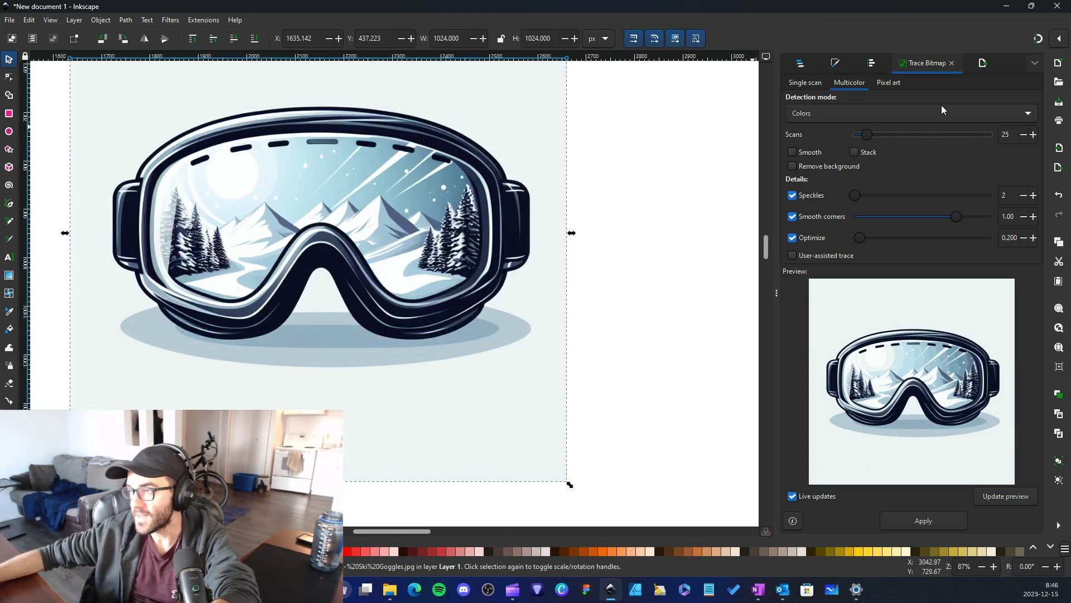
left_click(893, 520)
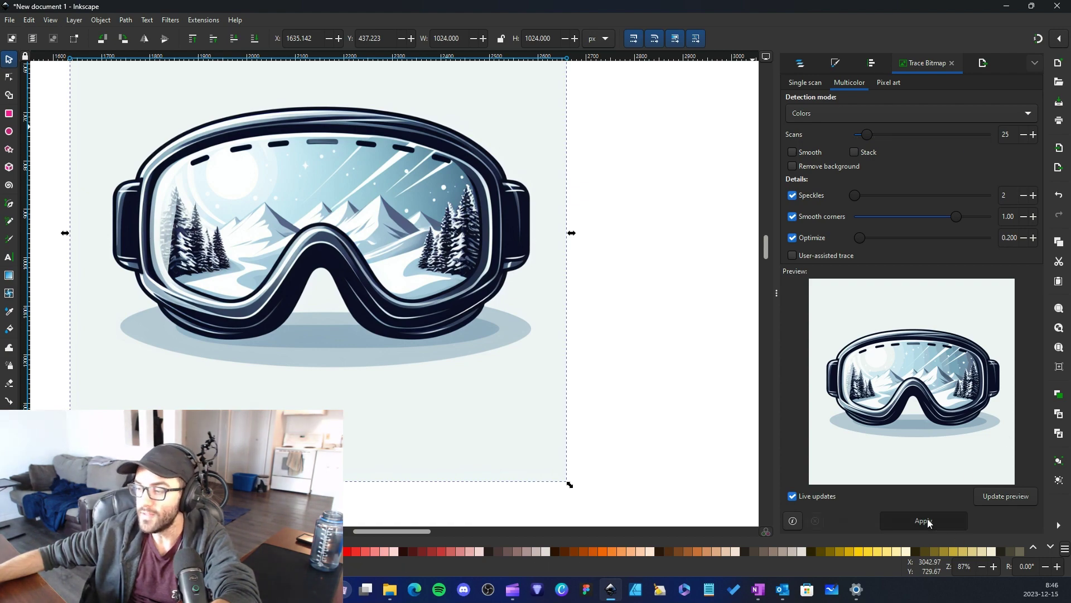
scroll(502, 251, "down", 10)
mouse_move(457, 111)
left_mouse_down()
mouse_move(488, 299)
mouse_move(547, 378)
mouse_move(584, 526)
mouse_move(636, 285)
mouse_move(627, 267)
mouse_move(602, 446)
left_mouse_up()
Step: Zoom in on the 25-scan goggles trace to inspect it, then select the traced copy
scroll(488, 248, "up", 3)
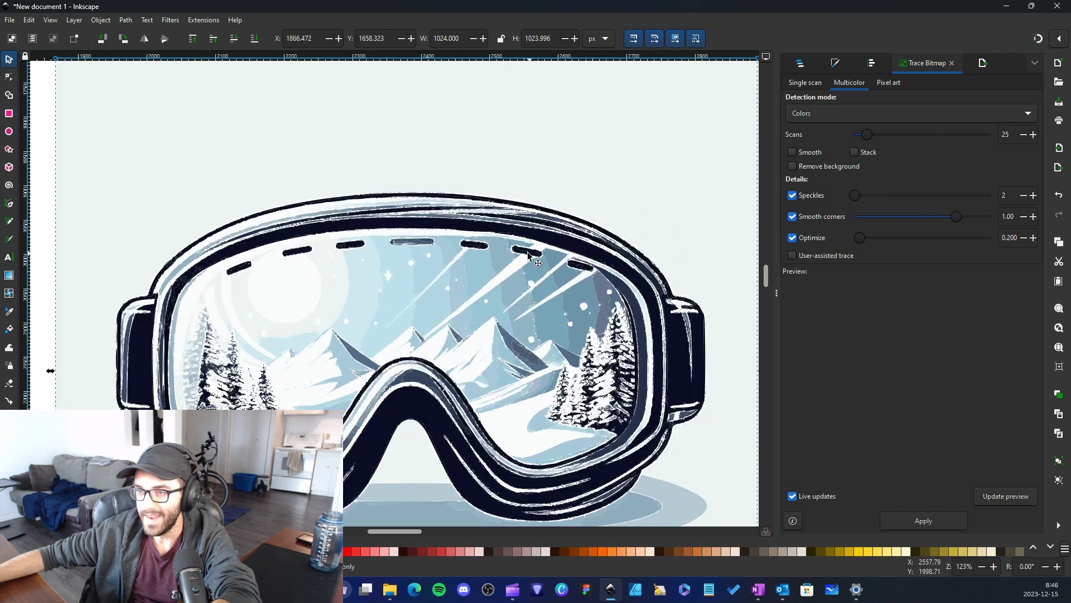
scroll(561, 277, "up", 2)
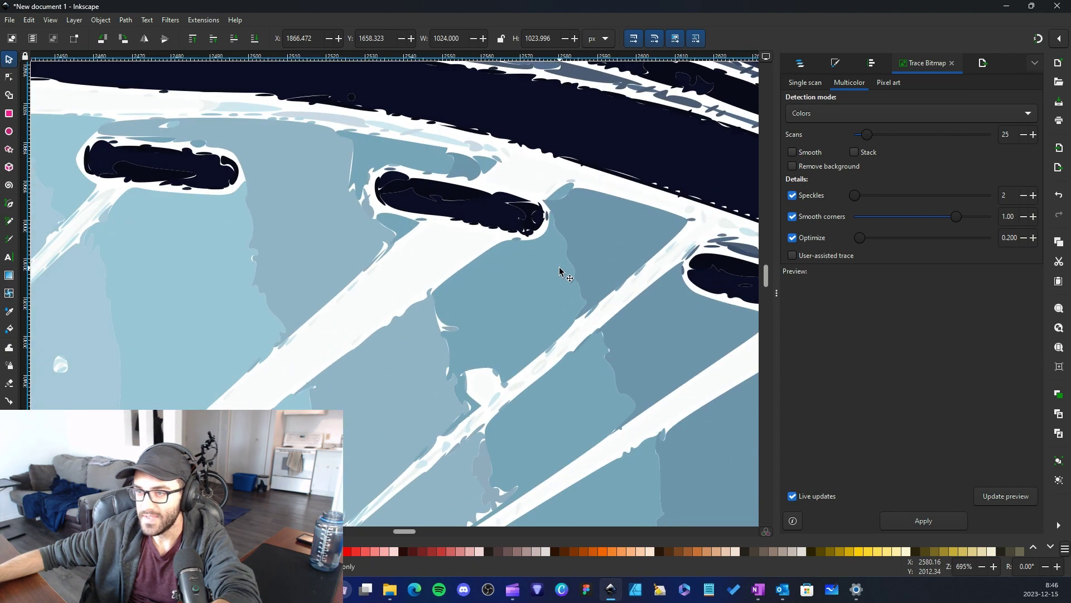
scroll(642, 335, "down", 3)
scroll(674, 366, "down", 2)
scroll(674, 366, "down", 1)
scroll(692, 360, "up", 4)
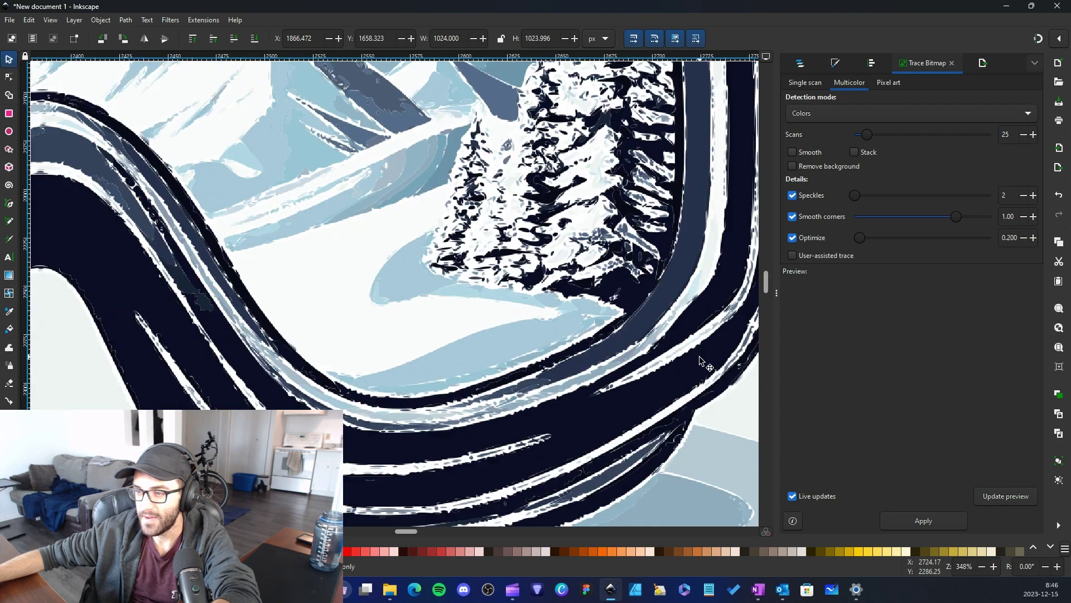
scroll(633, 407, "down", 3)
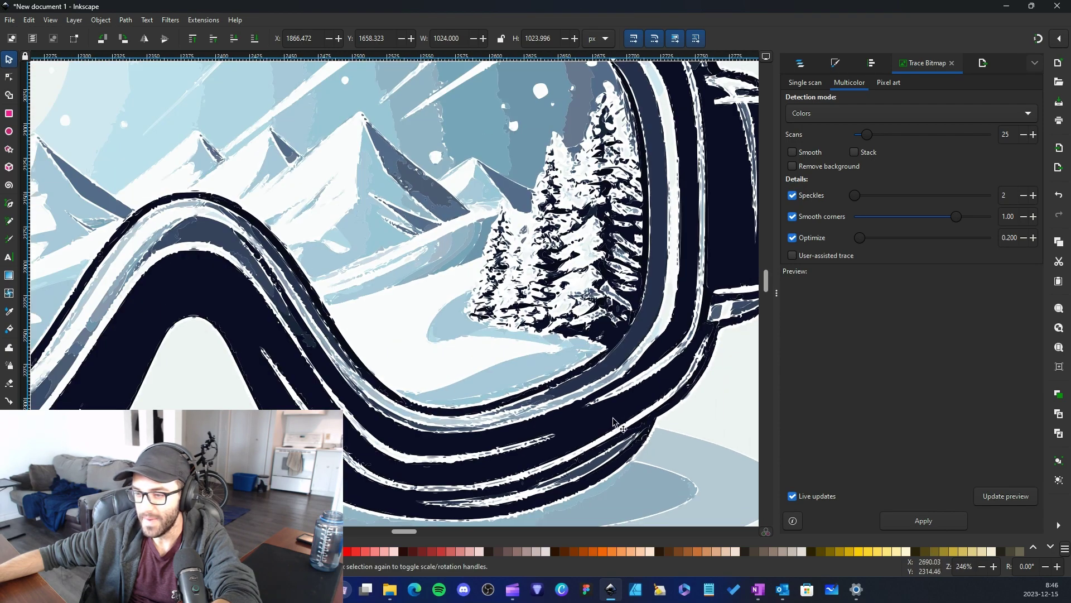
scroll(605, 411, "down", 1)
scroll(494, 377, "left", 3)
scroll(425, 362, "up", 2)
scroll(425, 363, "down", 2)
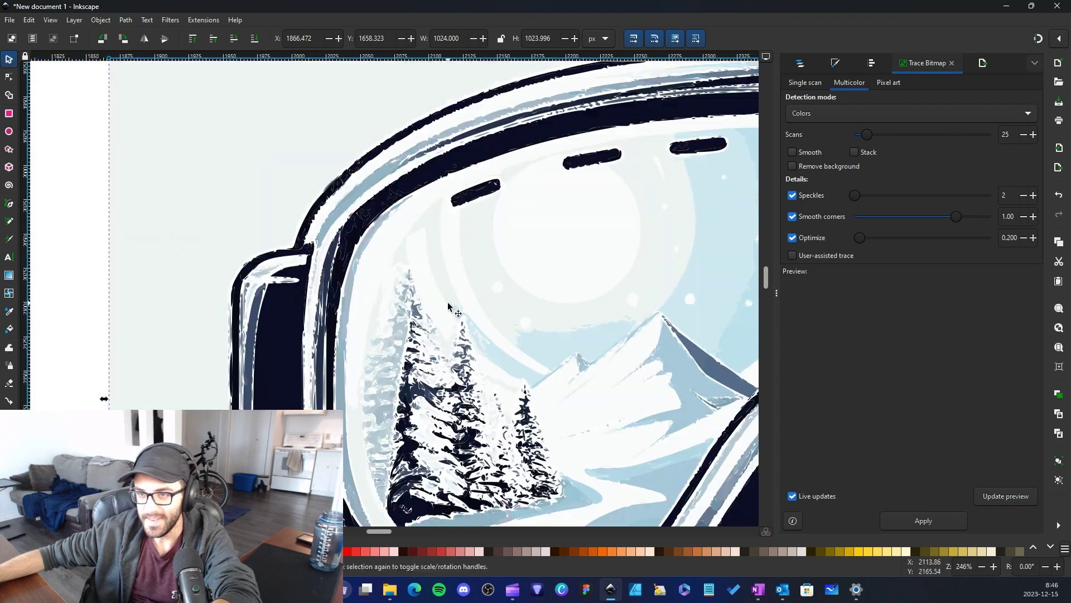
scroll(452, 301, "up", 2)
scroll(649, 359, "right", 2)
scroll(649, 358, "down", 5)
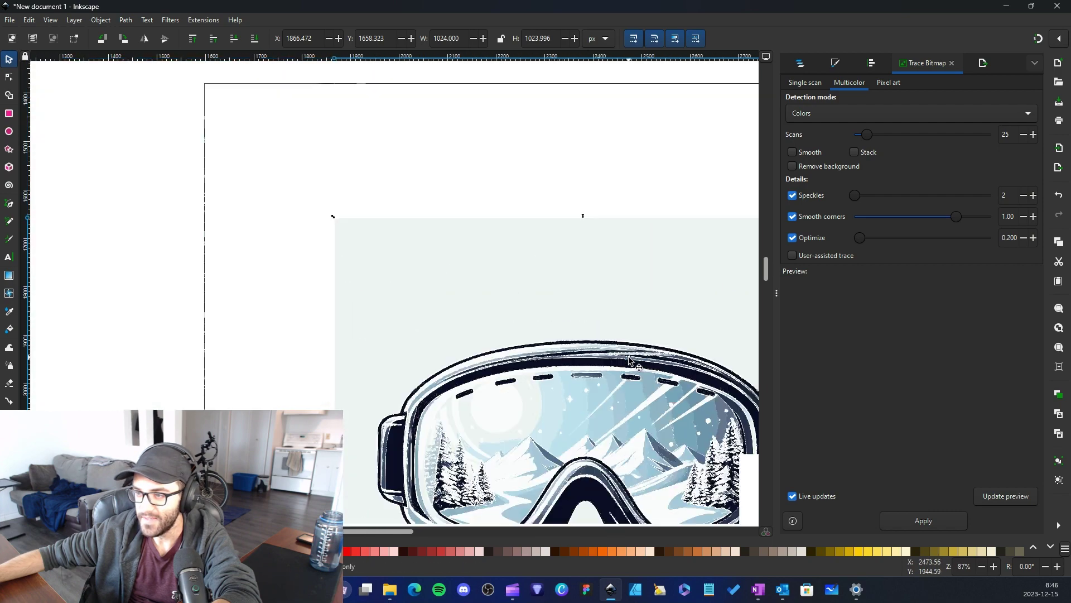
left_click(651, 302)
key("Delete")
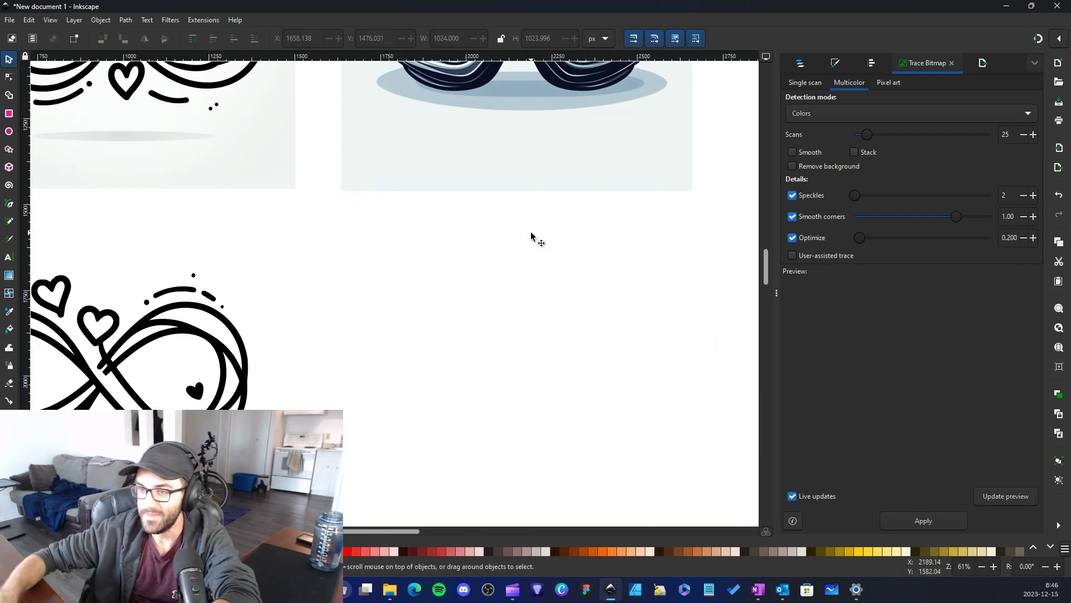
scroll(531, 236, "down", 3)
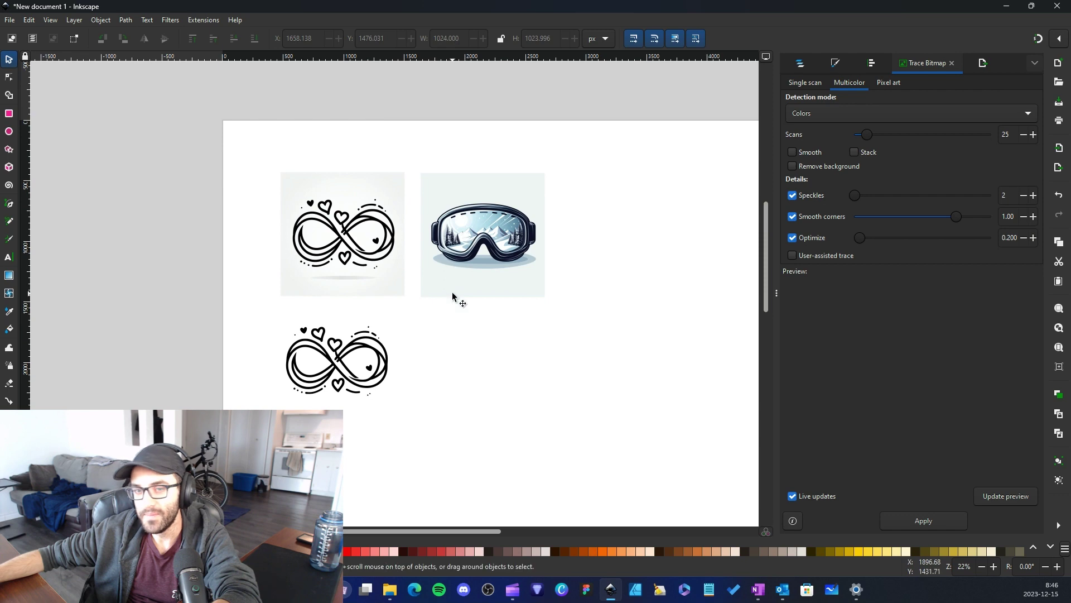
scroll(359, 326, "up", 5)
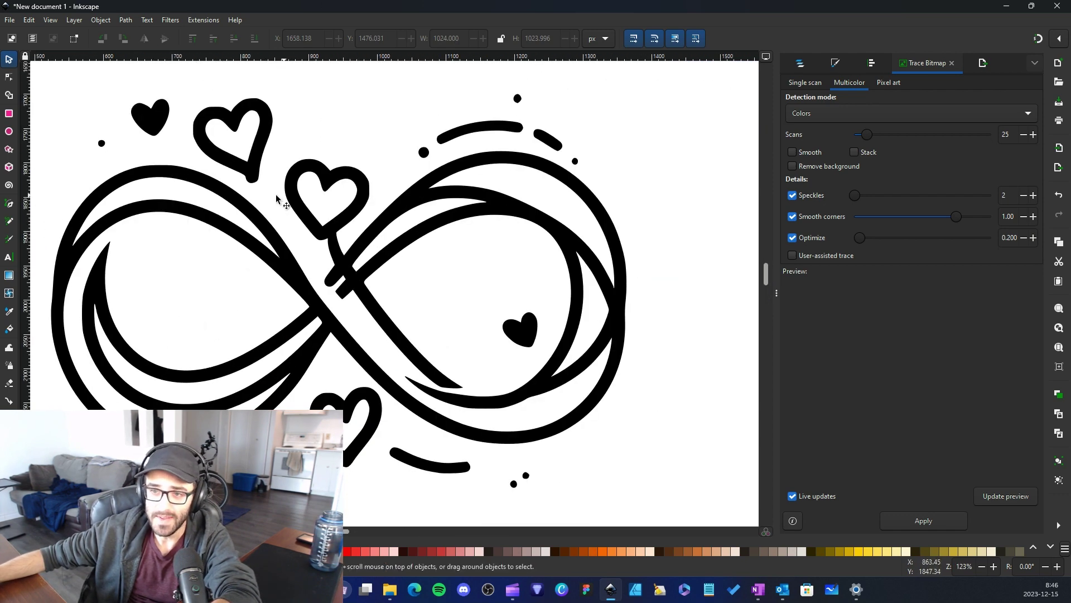
scroll(269, 296, "down", 2)
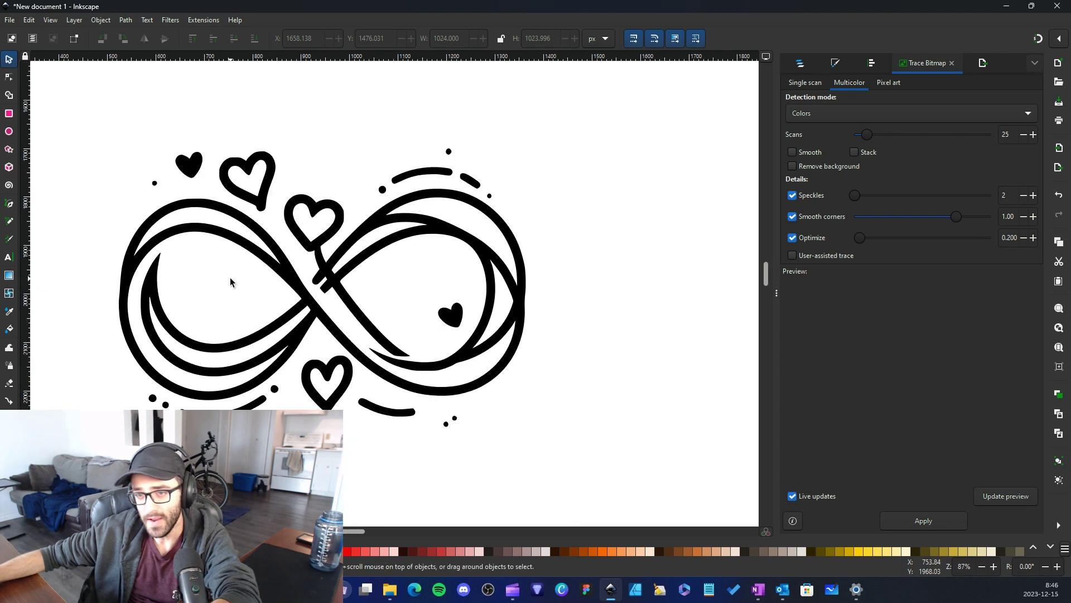
scroll(308, 318, "up", 5)
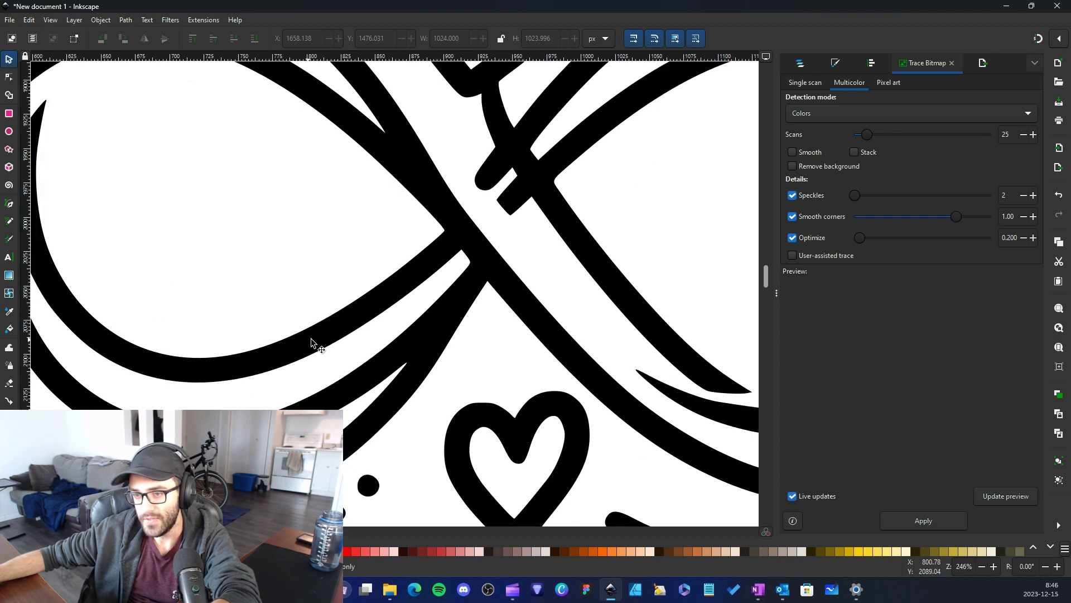
scroll(516, 333, "down", 3)
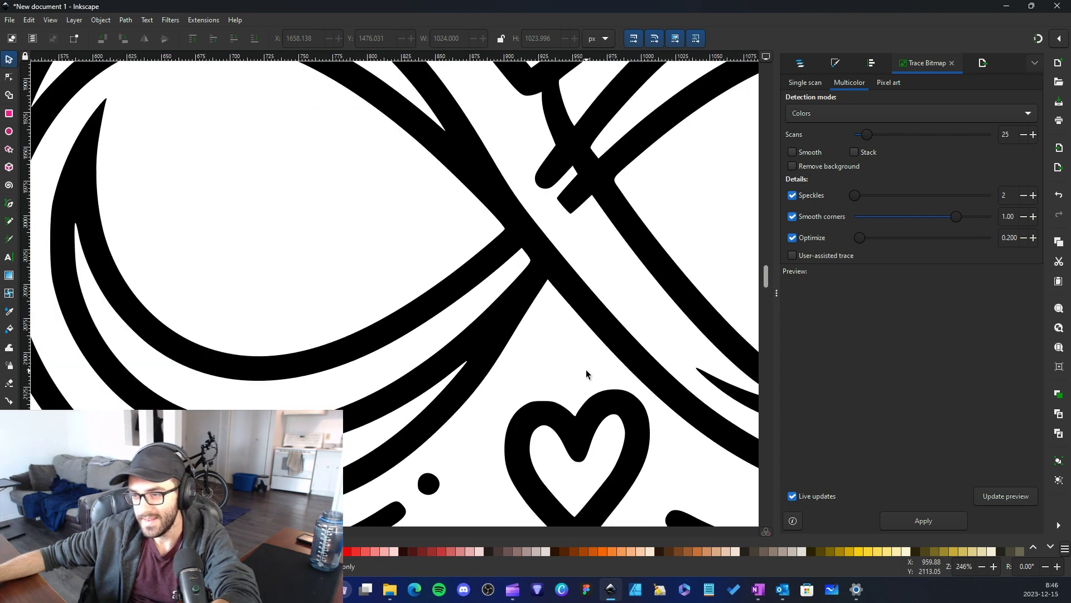
scroll(586, 370, "down", 2)
scroll(588, 353, "up", 1)
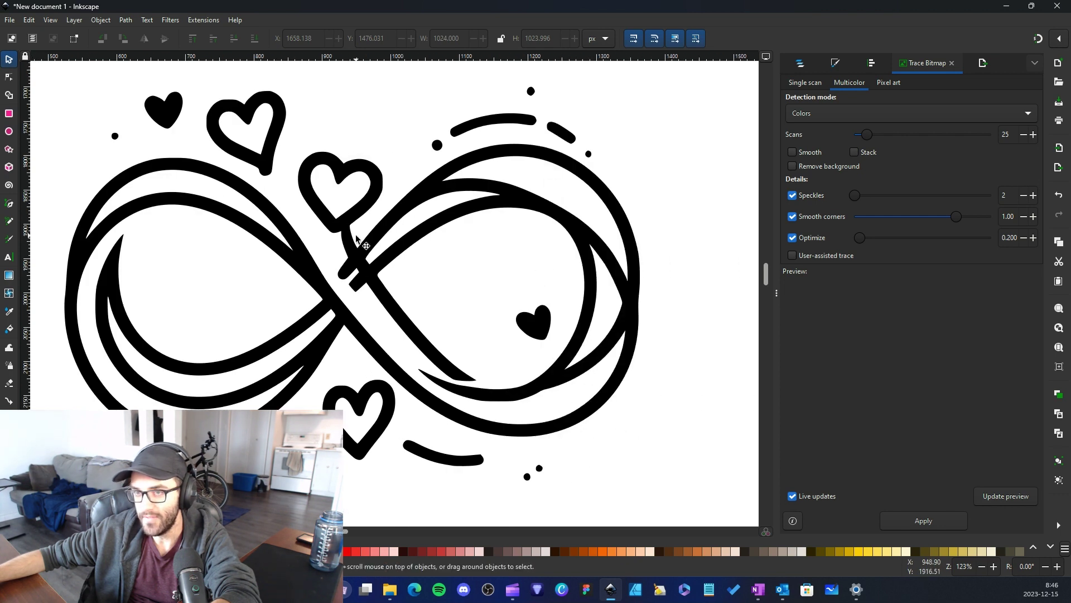
scroll(200, 272, "down", 1)
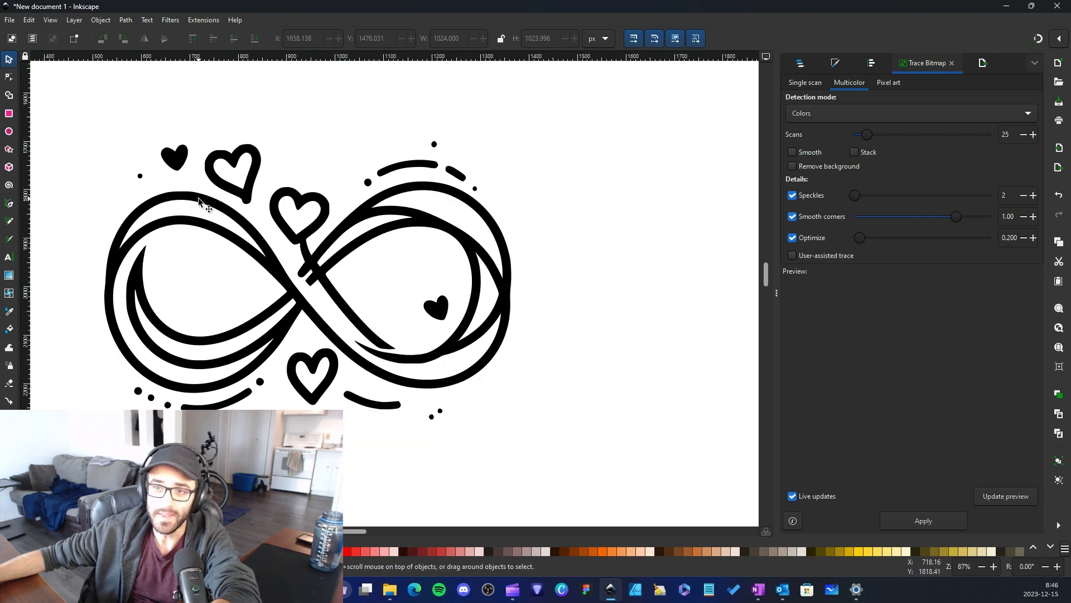
scroll(660, 199, "up", 3)
scroll(659, 199, "down", 3)
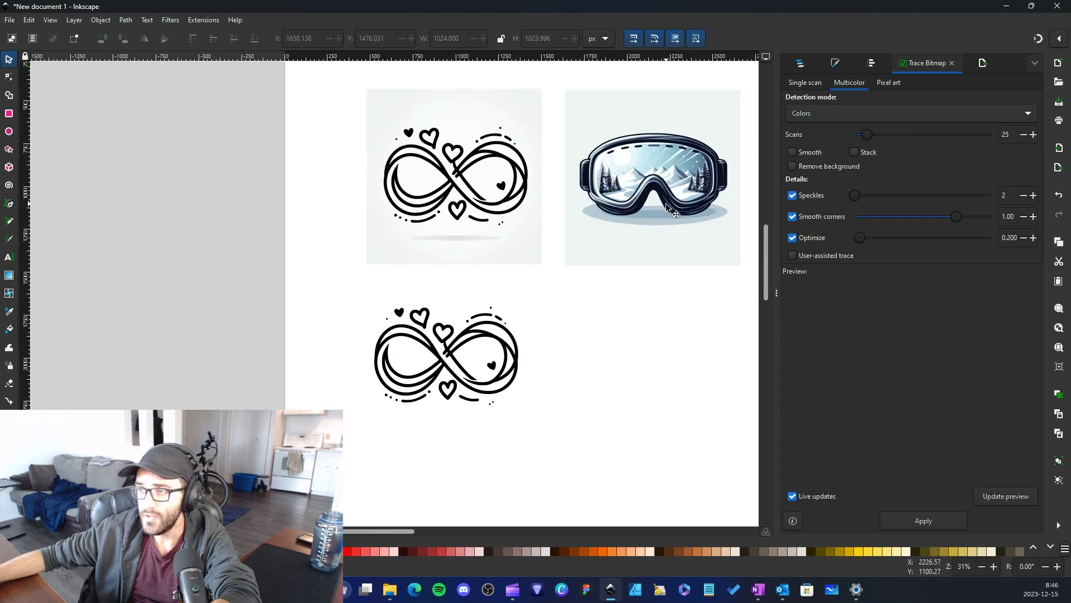
scroll(670, 163, "up", 3)
scroll(669, 163, "up", 3)
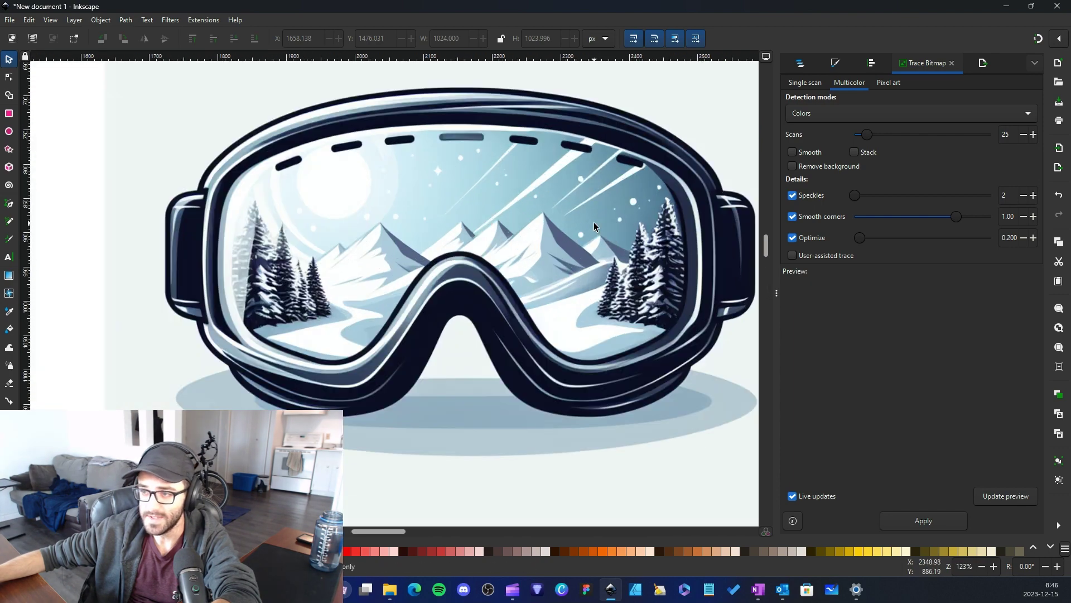
scroll(403, 216, "down", 6)
scroll(410, 296, "left", 3)
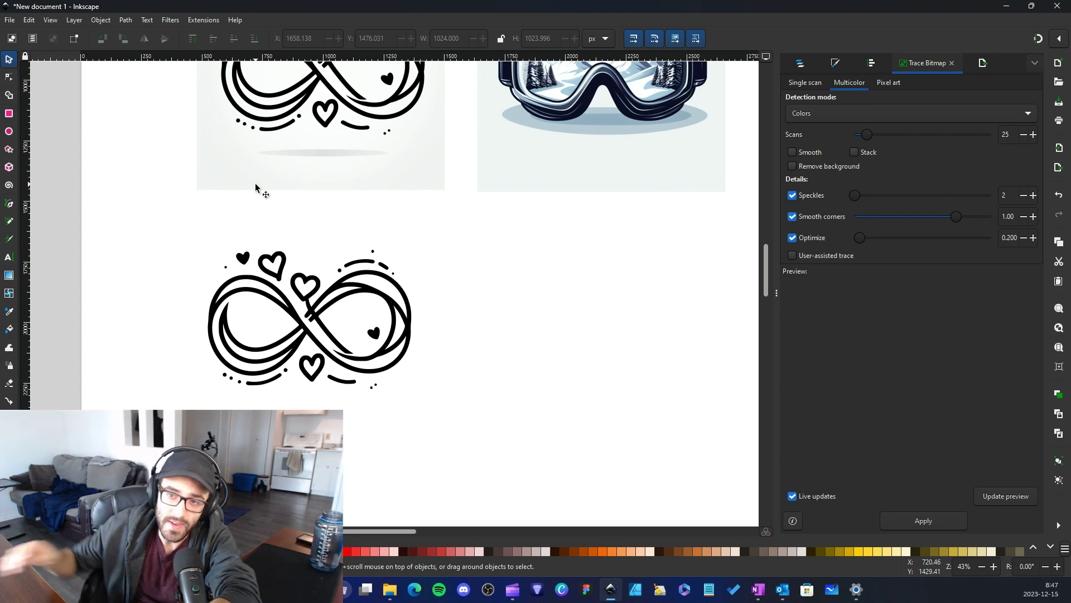
scroll(319, 247, "down", 1)
Step: Rubber-band select the traced infinity path and scale it to 2756.867 × 1140.327 px
scroll(380, 249, "up", 4)
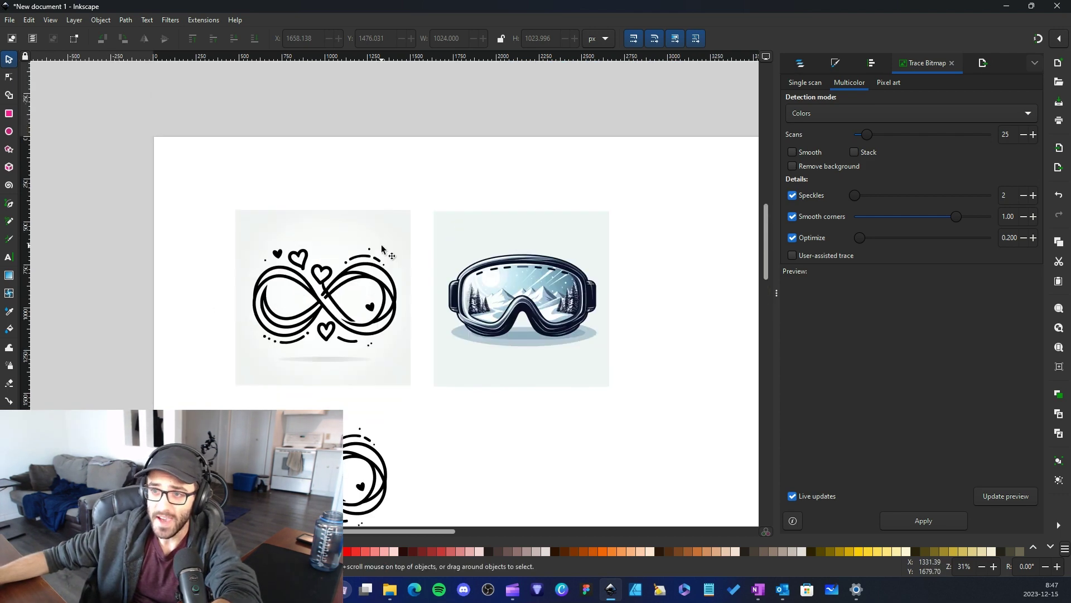
scroll(411, 235, "down", 3)
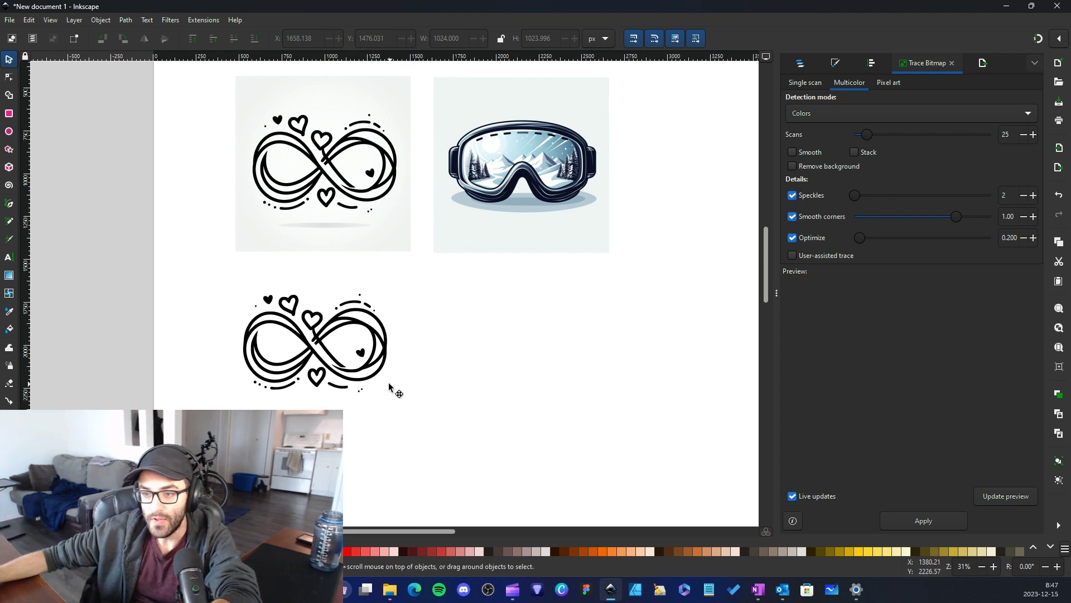
left_click_drag(209, 273, 505, 461)
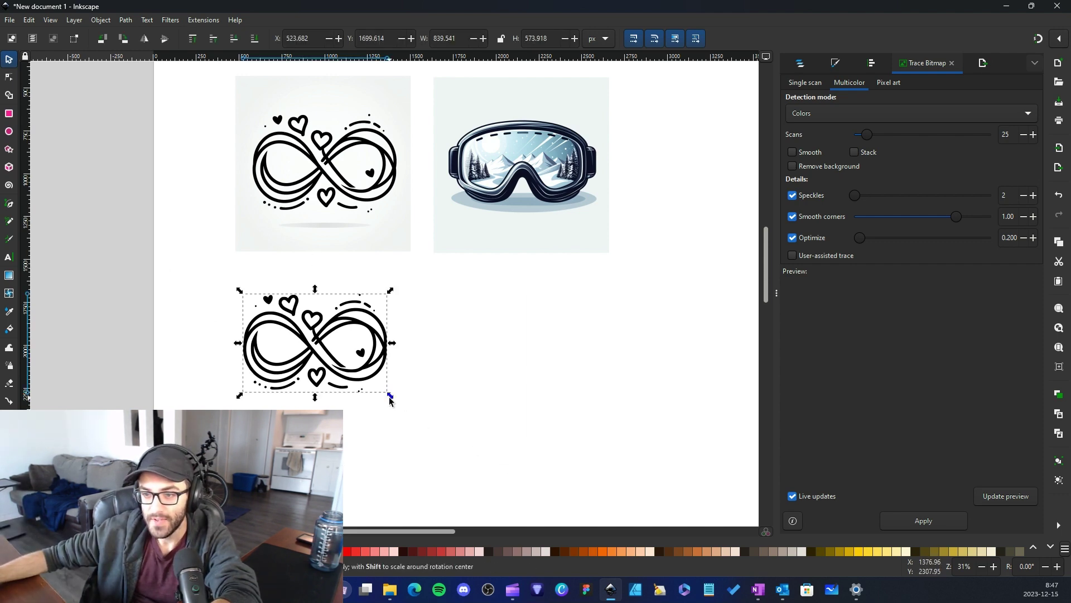
left_click_drag(390, 401, 718, 491)
scroll(709, 457, "down", 3, "ctrl")
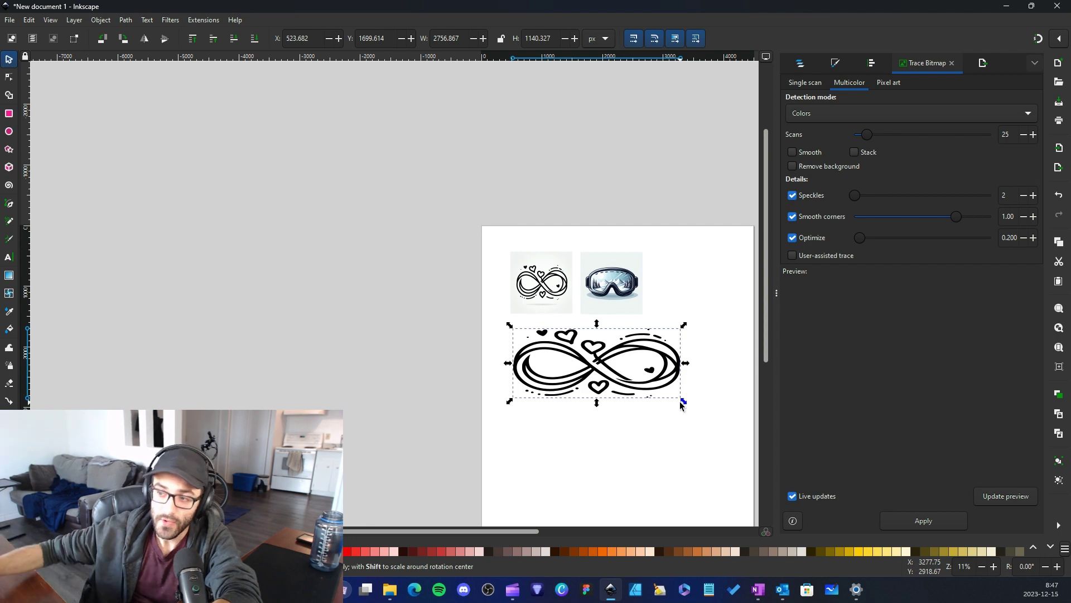
scroll(588, 366, "up", 4, "ctrl")
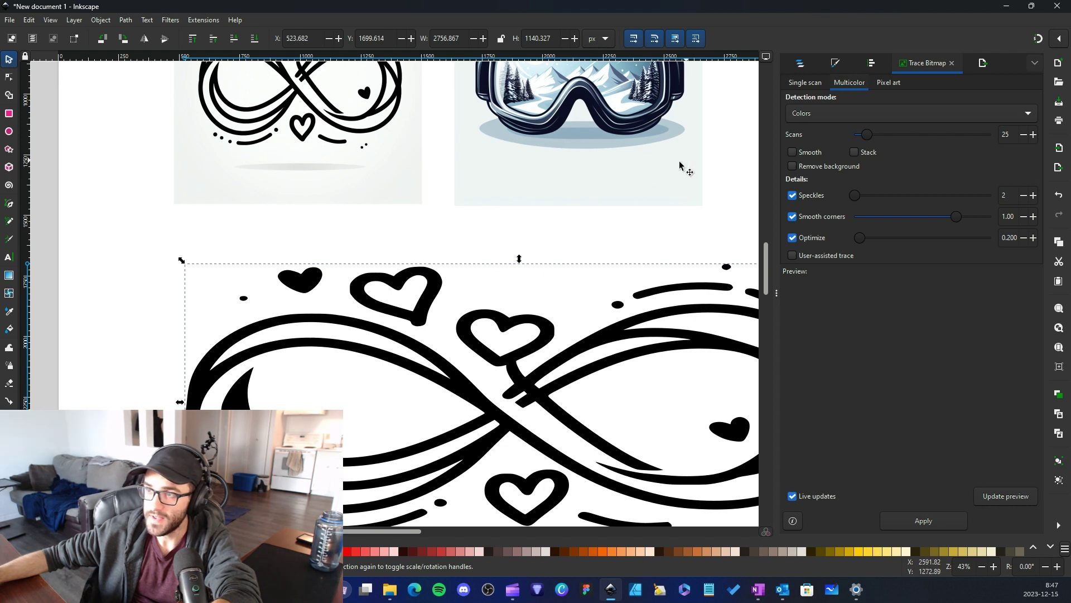
Step: Select the goggles image and set the Multicolor trace scans to 6
left_click(634, 179)
scroll(642, 179, "up", 5)
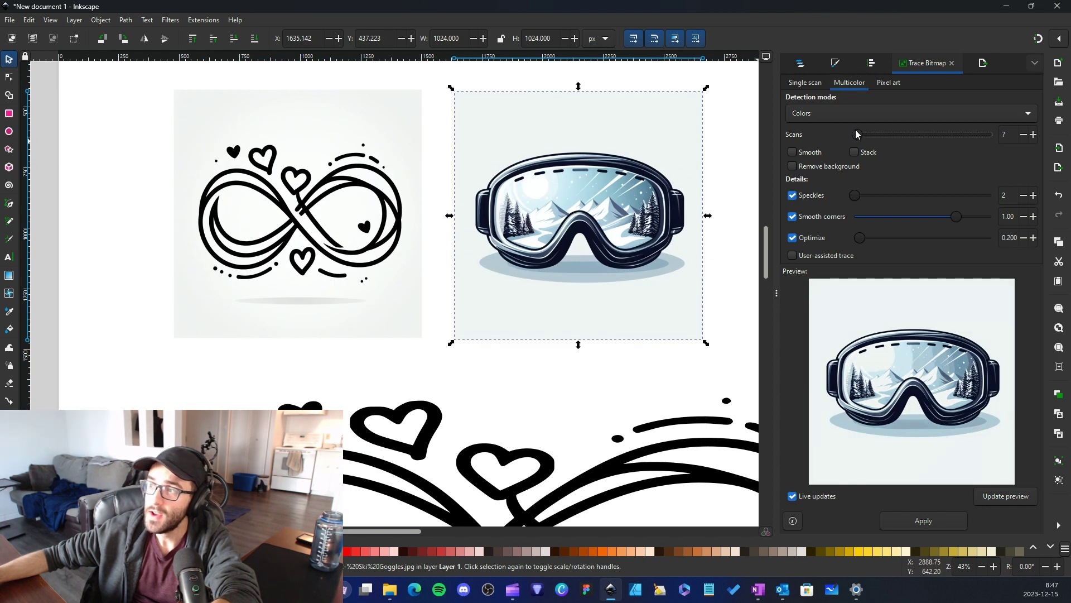
left_click_drag(858, 133, 855, 134)
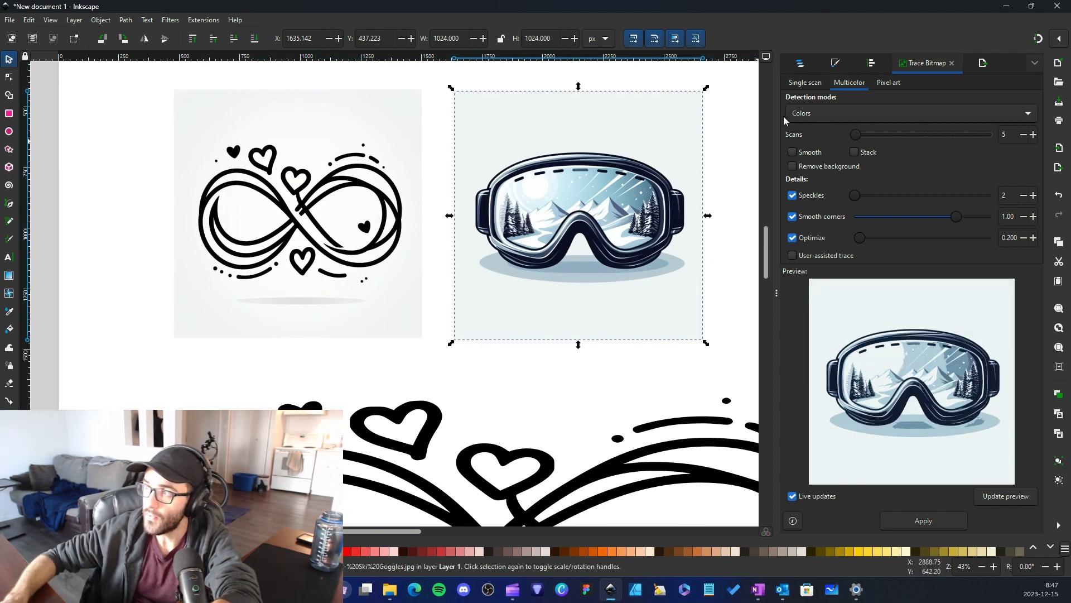
key("Right")
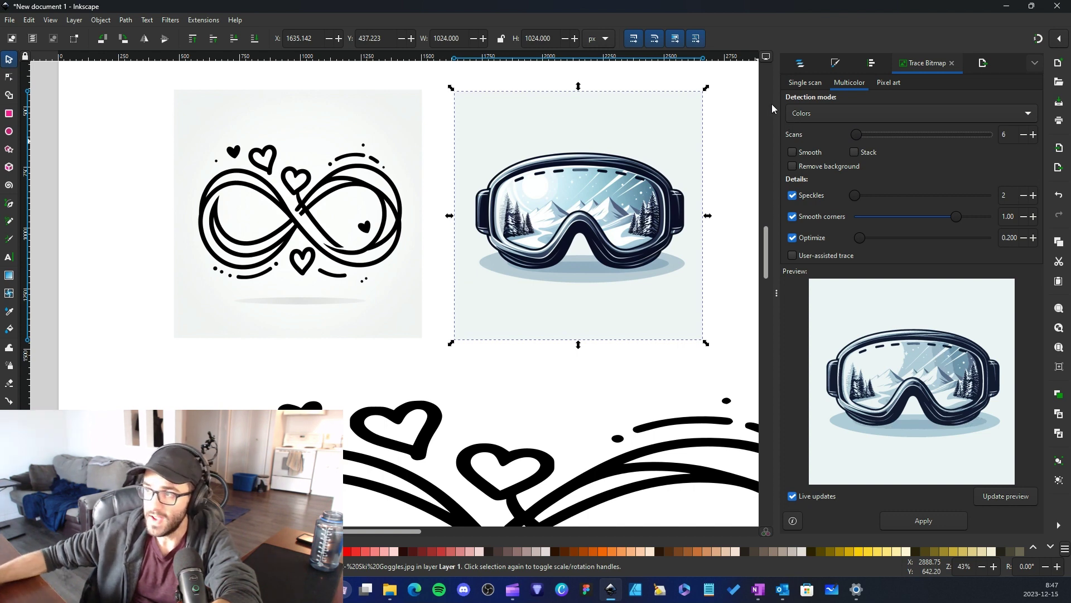
Step: Zoom out to the whole page and preview the small infinity bitmap and large traced infinity
key("Tab")
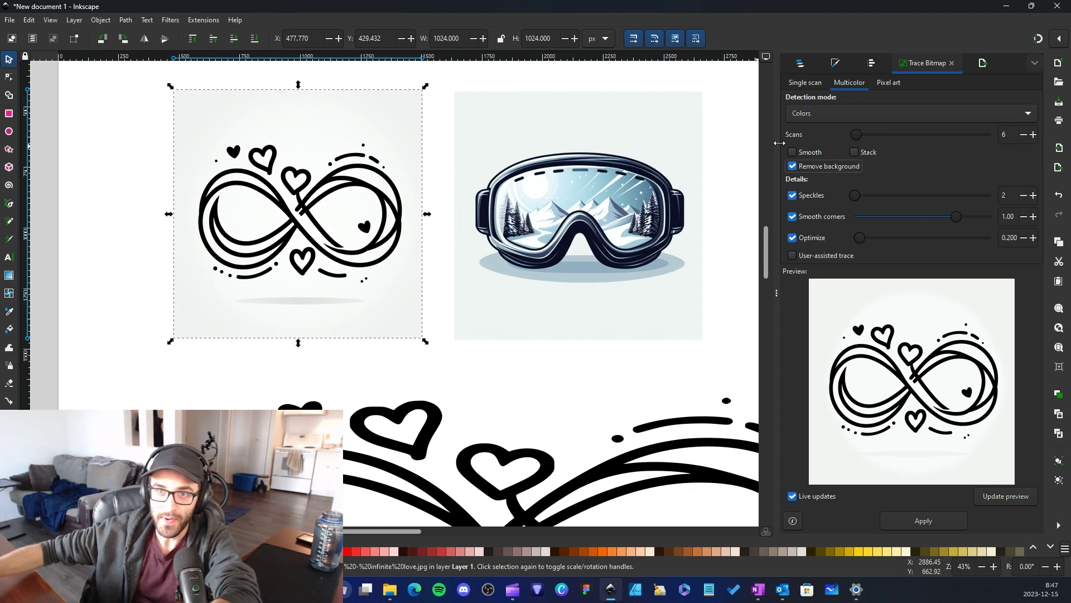
scroll(355, 287, "up", 2)
scroll(355, 287, "up", 3)
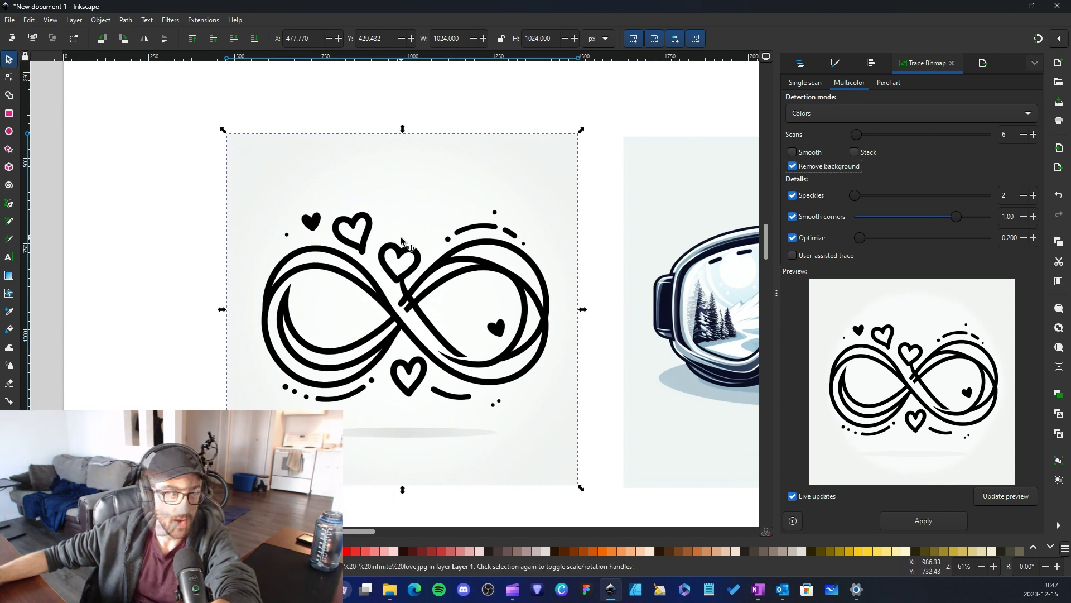
key("minus")
key("minus")
key("minus")
left_click(492, 333)
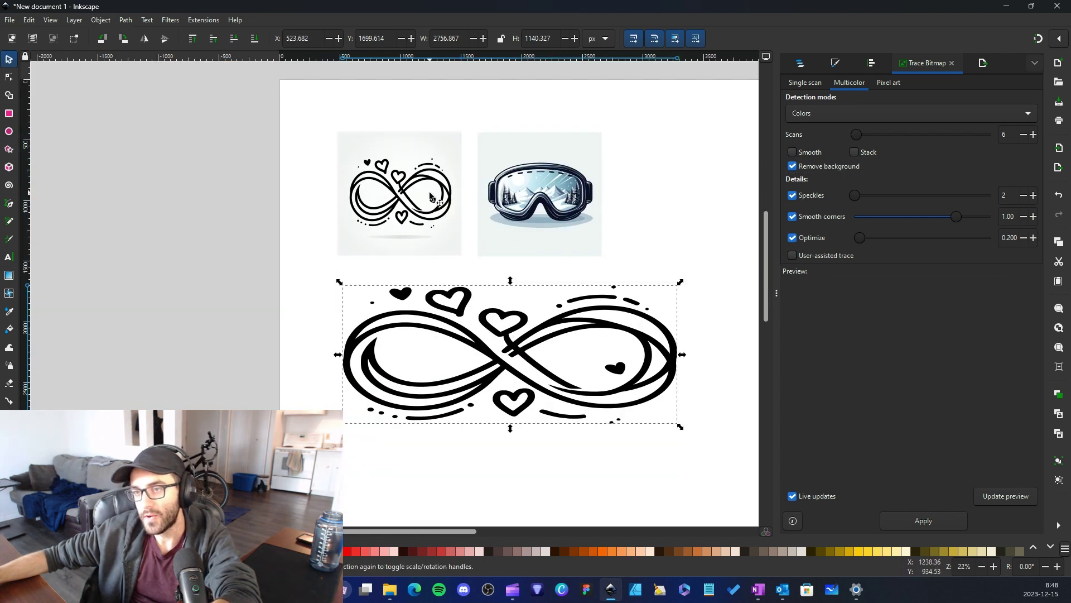
left_click(430, 196)
scroll(425, 218, "up", 4)
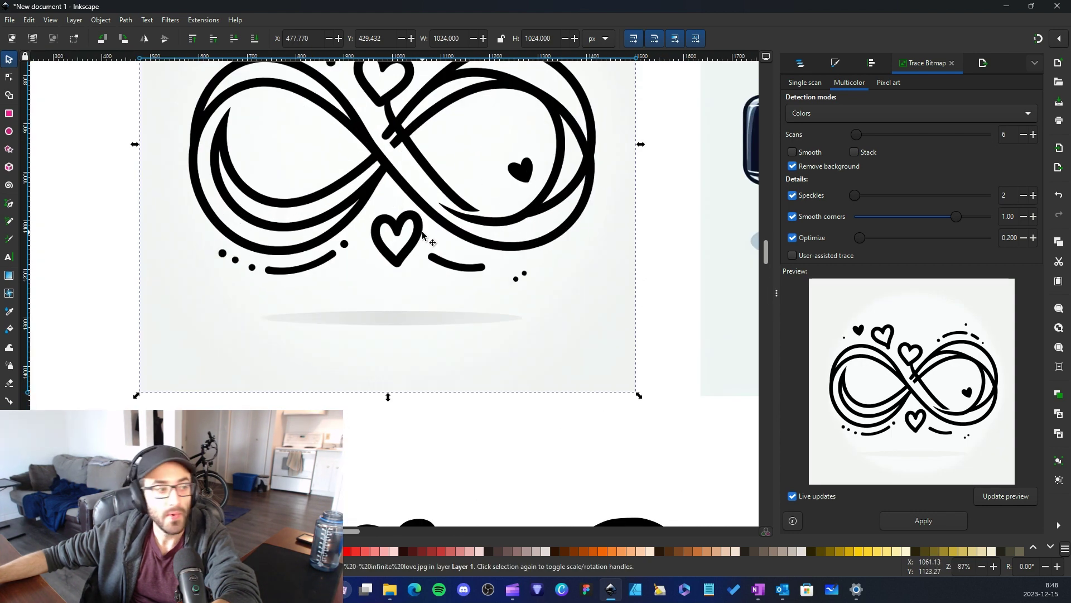
scroll(413, 241, "down", 2)
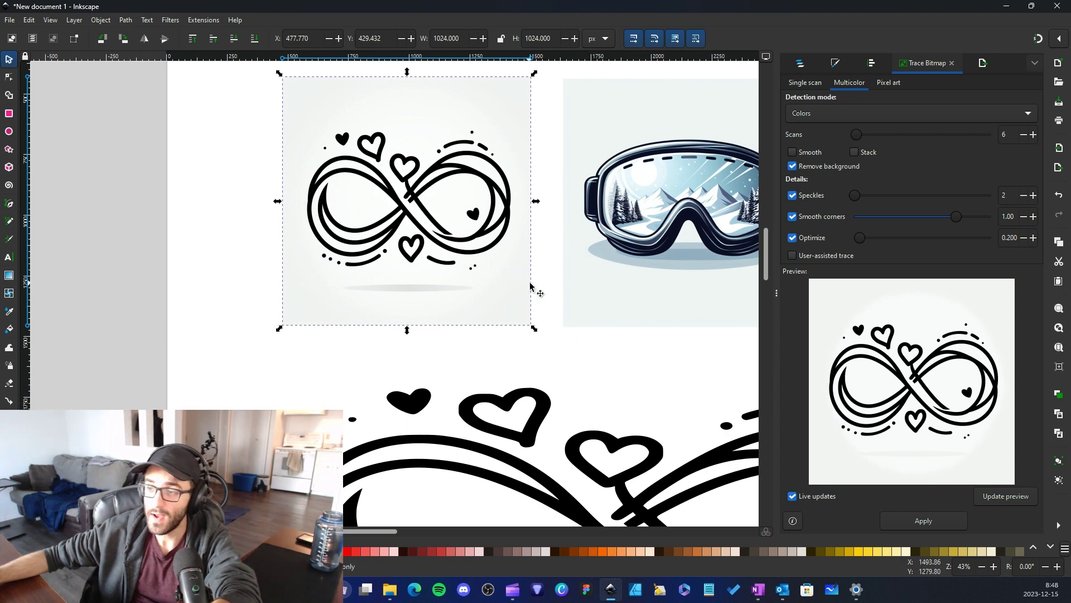
scroll(534, 289, "down", 2)
left_click(611, 416)
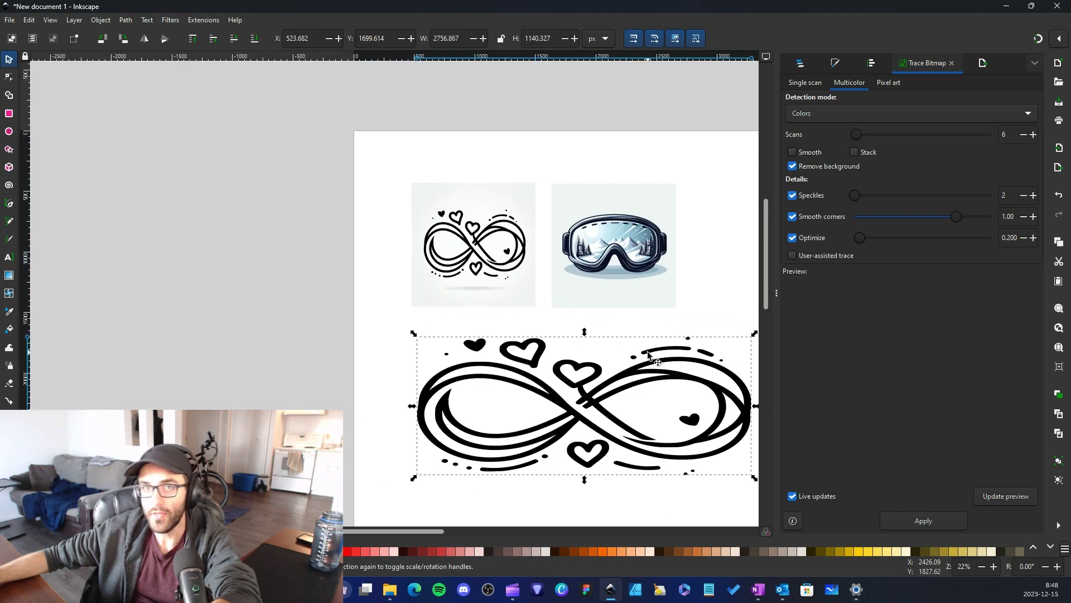